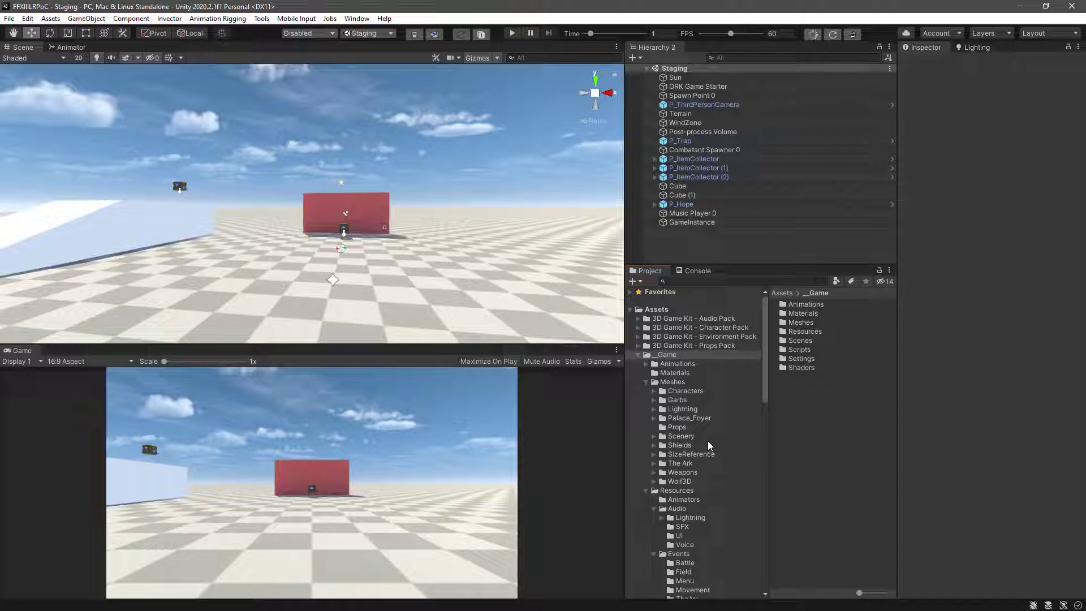
- Add the ReplaceWithRagdoll script from Scripts/Game/Enemies to the P_Chomper_Battle prefab in Prefabs/Characters/Enemies
scroll(707, 440, "down", 5)
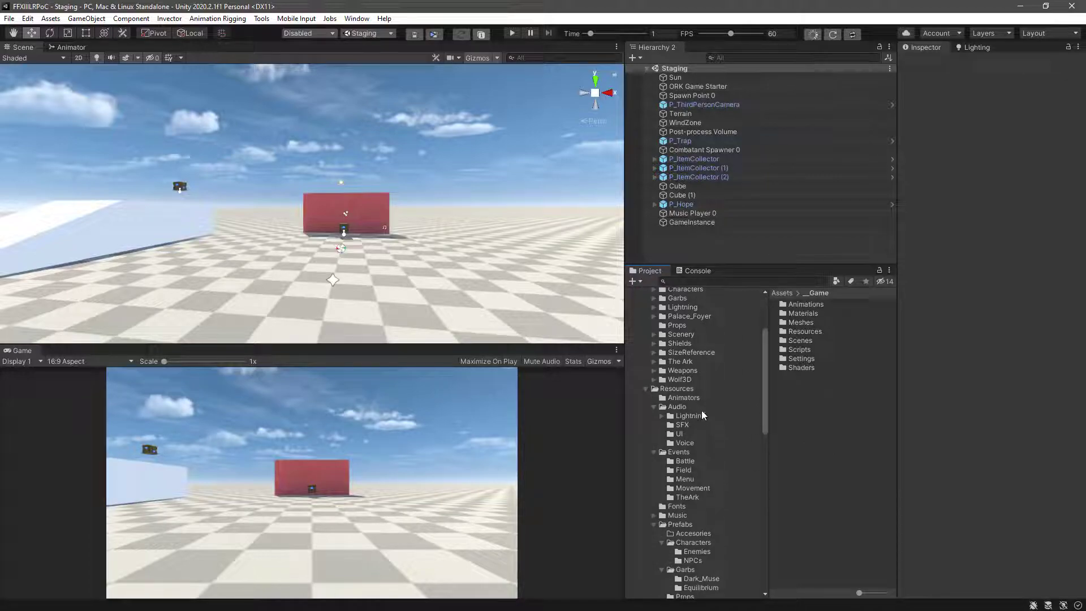
scroll(715, 460, "down", 2)
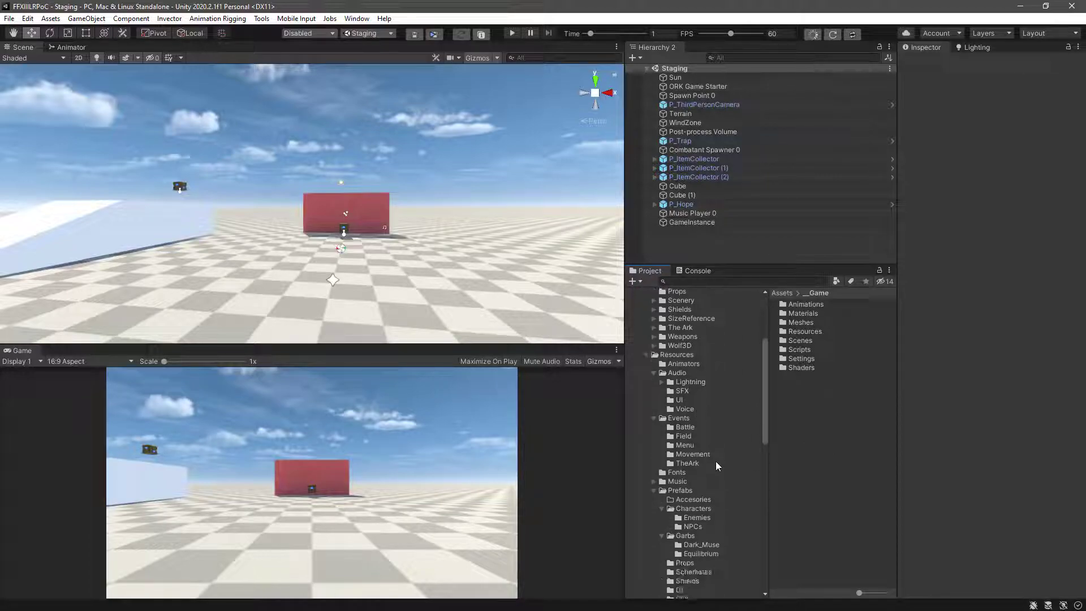
scroll(703, 489, "down", 3)
left_click(695, 450)
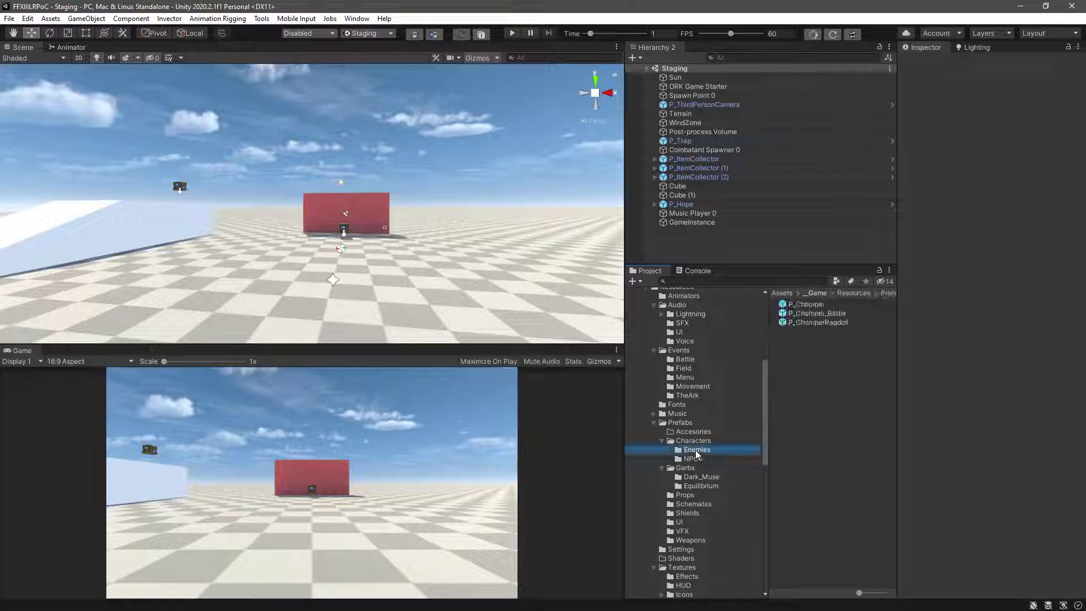
left_click(841, 314)
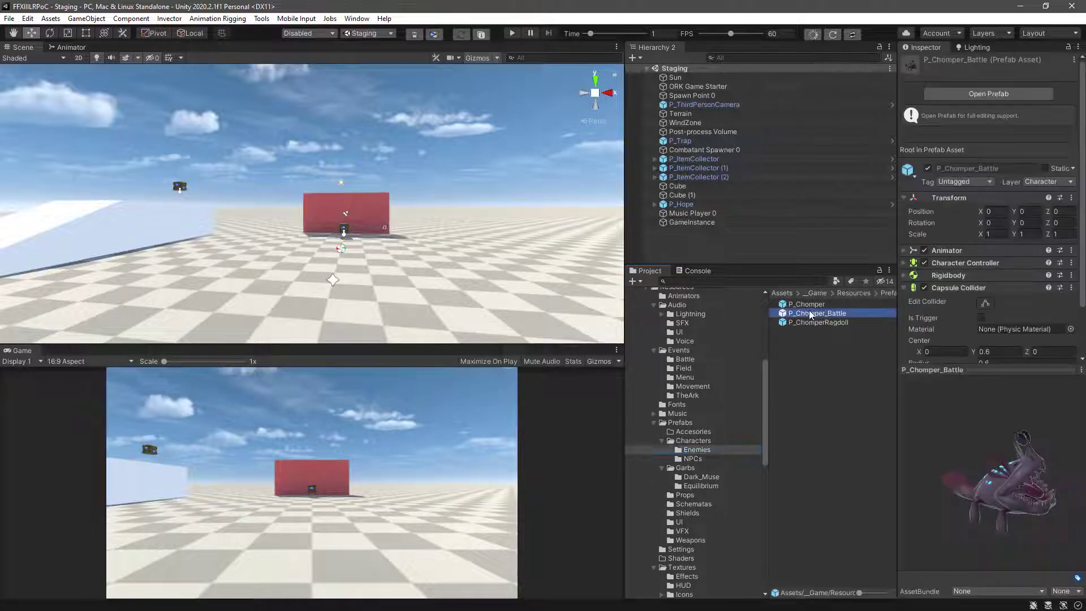
left_click(956, 370)
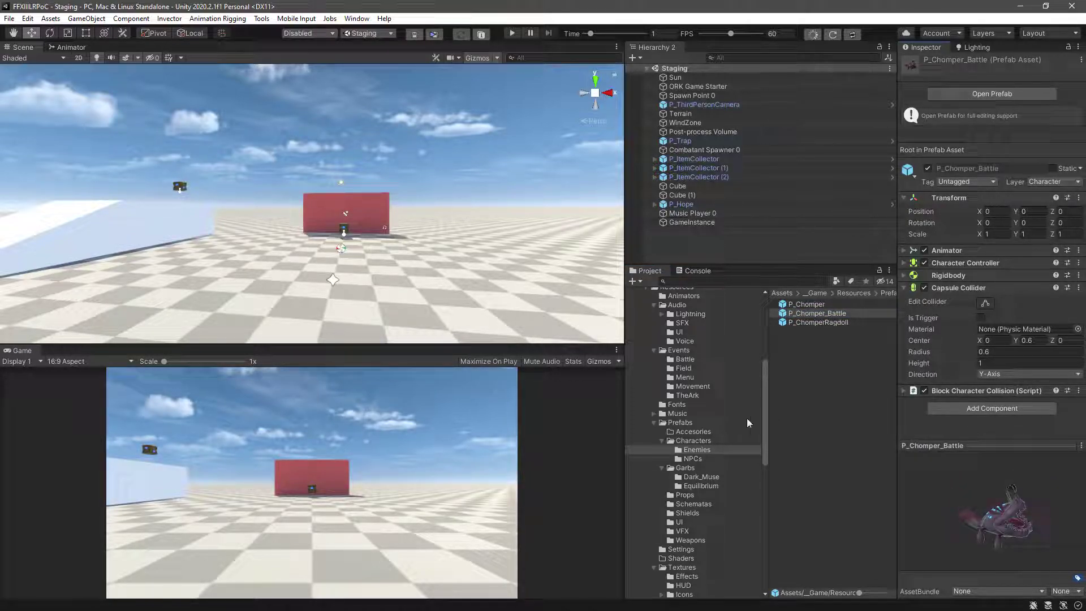
scroll(738, 419, "down", 3)
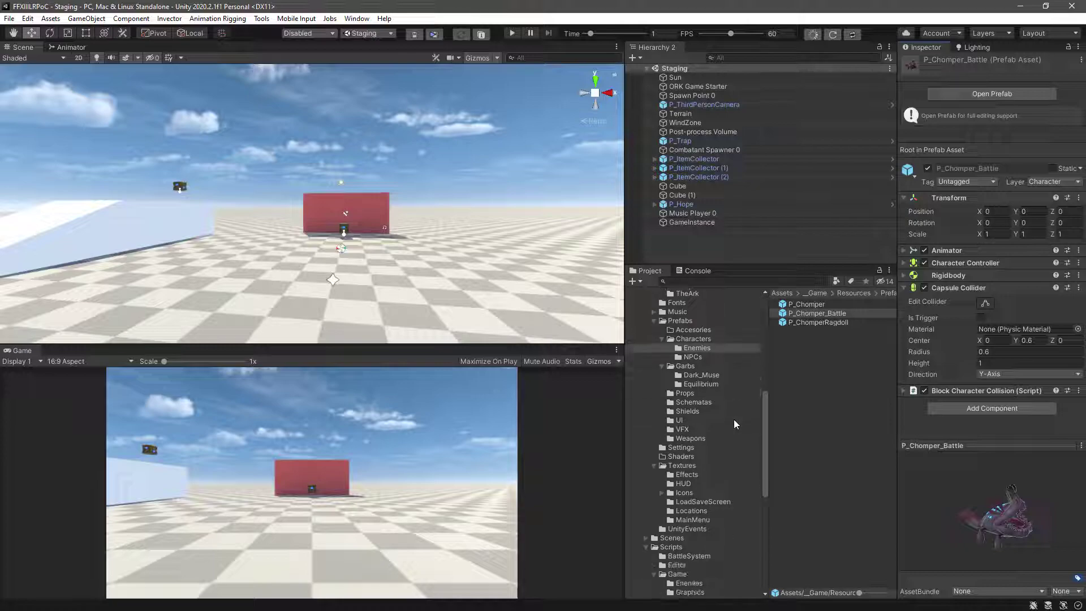
scroll(734, 419, "down", 3)
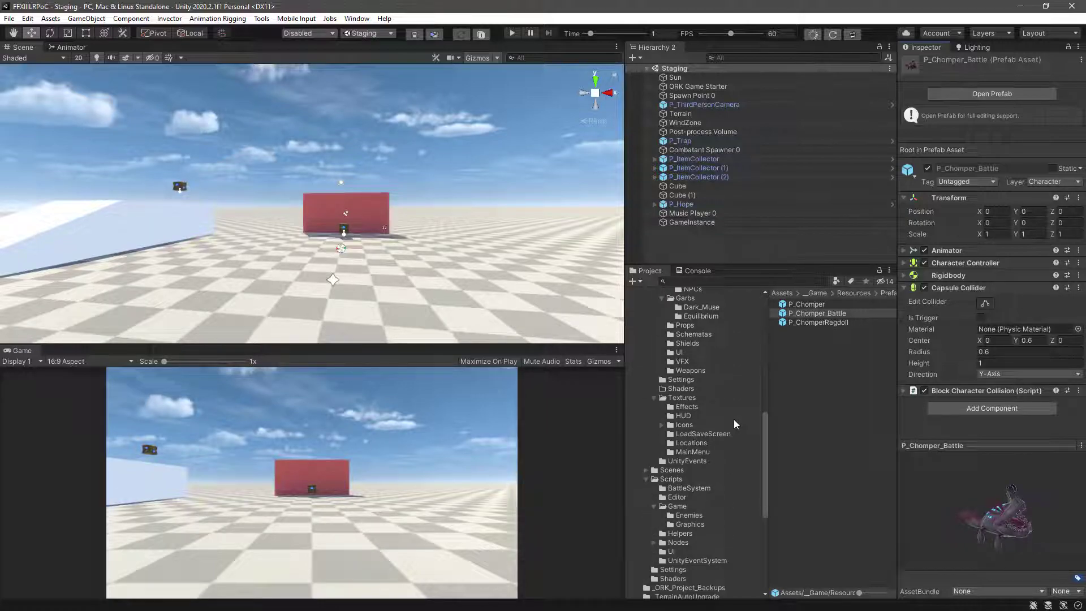
scroll(734, 419, "down", 1)
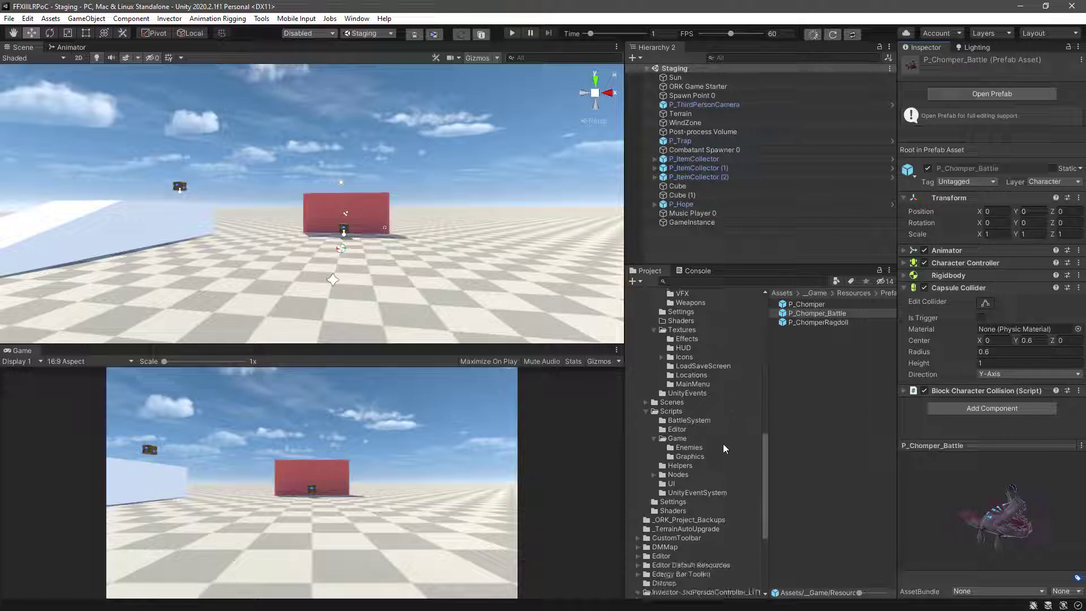
left_click(692, 448)
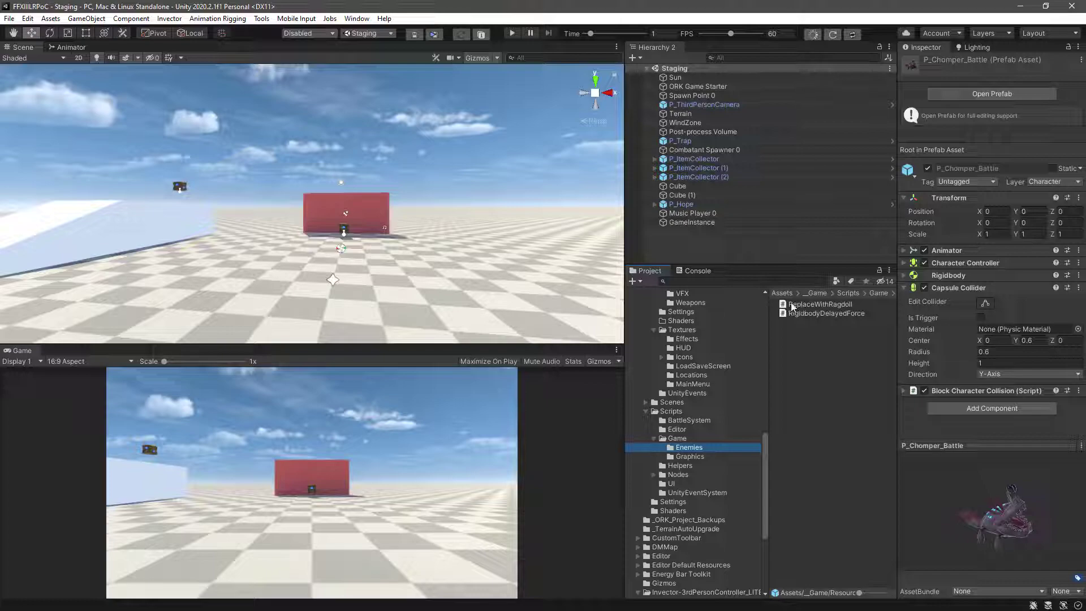
left_click_drag(801, 306, 939, 423)
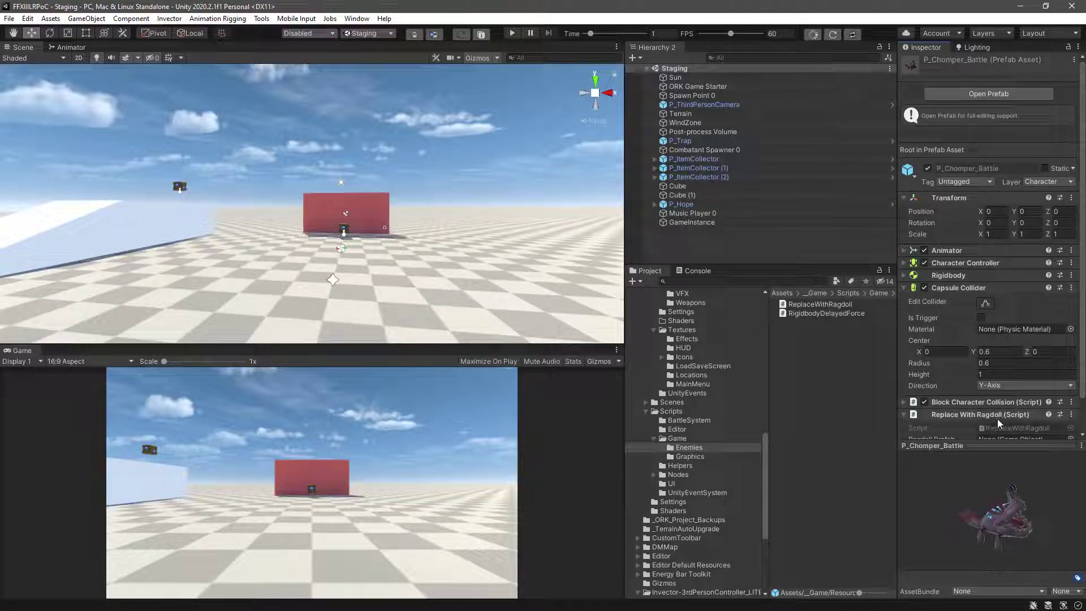
scroll(1019, 419, "down", 2)
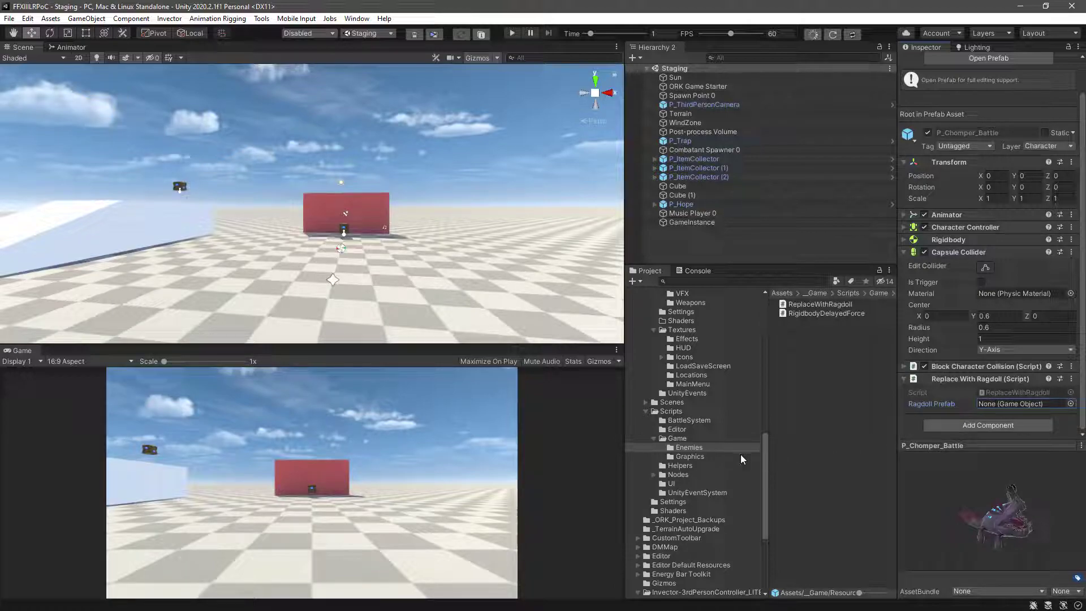
- Open the P_ChomperRagdoll prefab and examine the shader settings of its Body material, Chomper_Body_Mat
left_click_drag(765, 449, 766, 387)
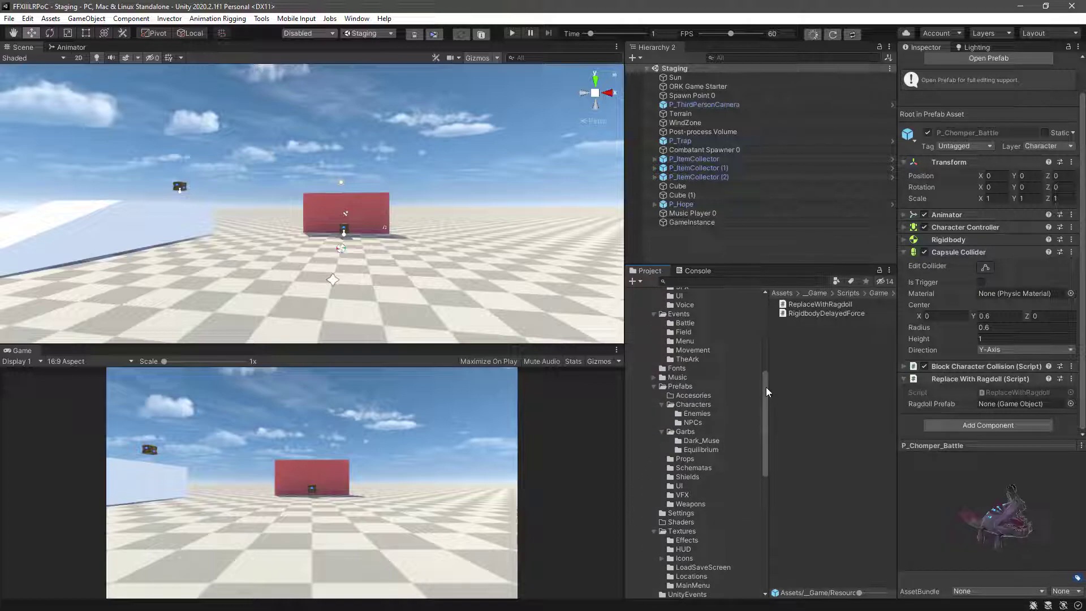
left_click(695, 414)
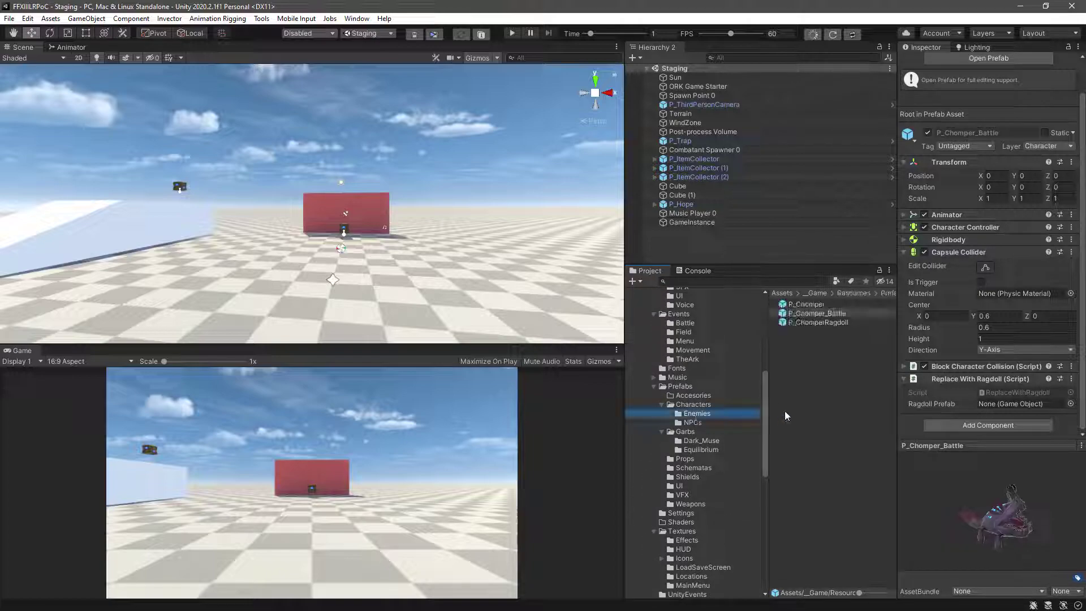
left_click(799, 323)
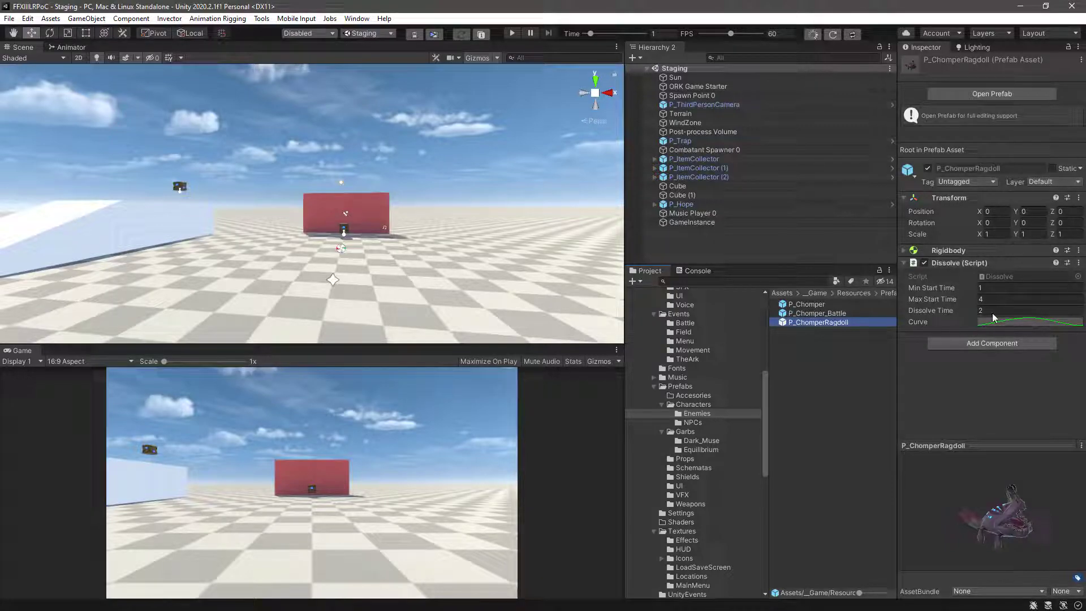
left_click(994, 93)
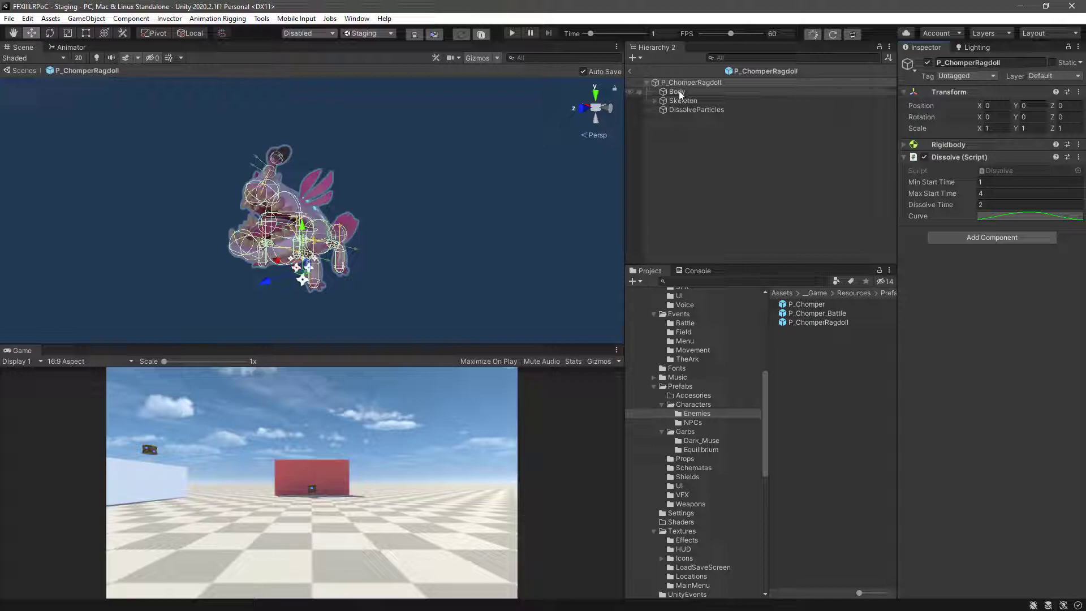
left_click(678, 91)
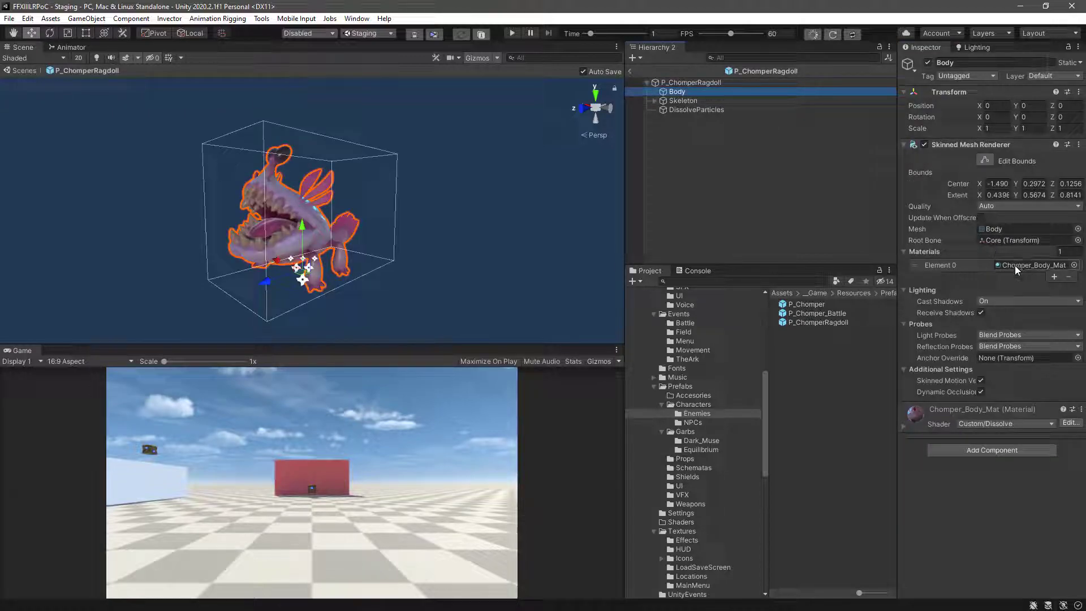
left_click(1014, 265)
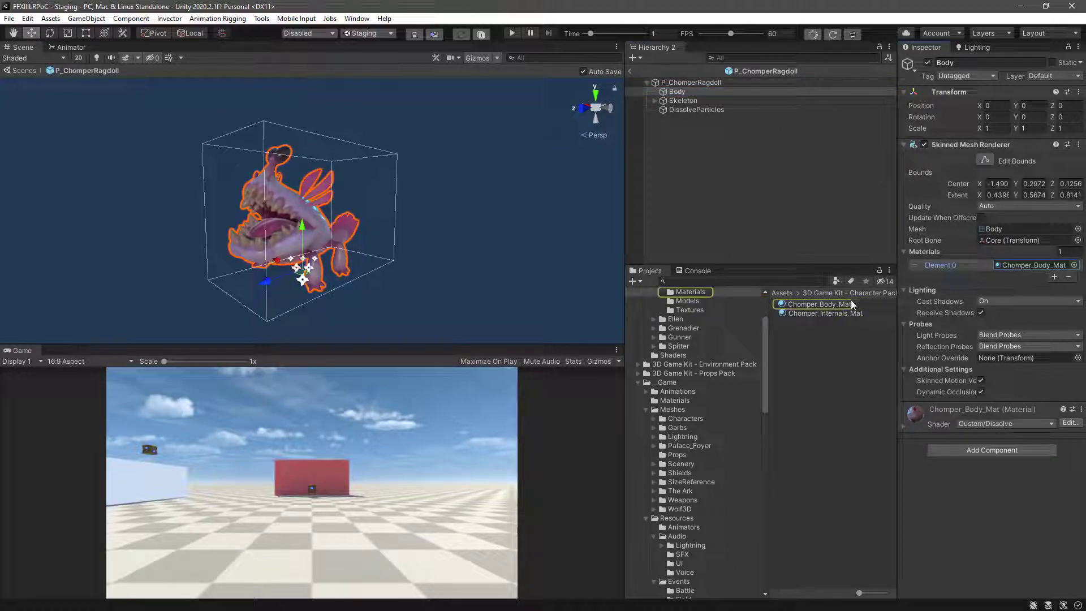
left_click(801, 304)
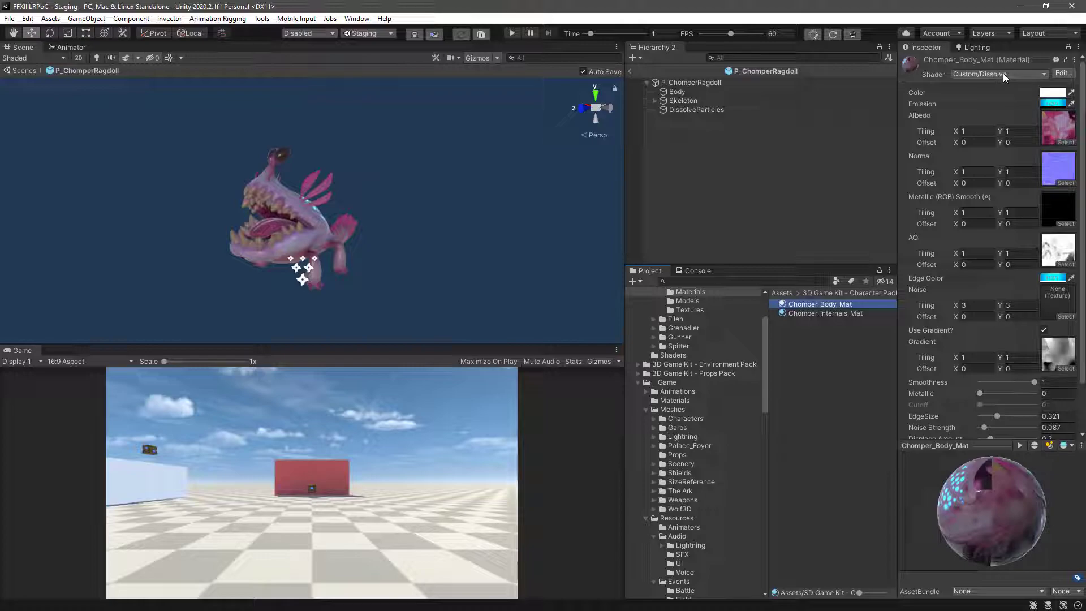
- Examine the ragdoll root's colliders and Dissolve settings, preview the DissolveParticles effect, and return to the Staging scene
left_click(695, 82)
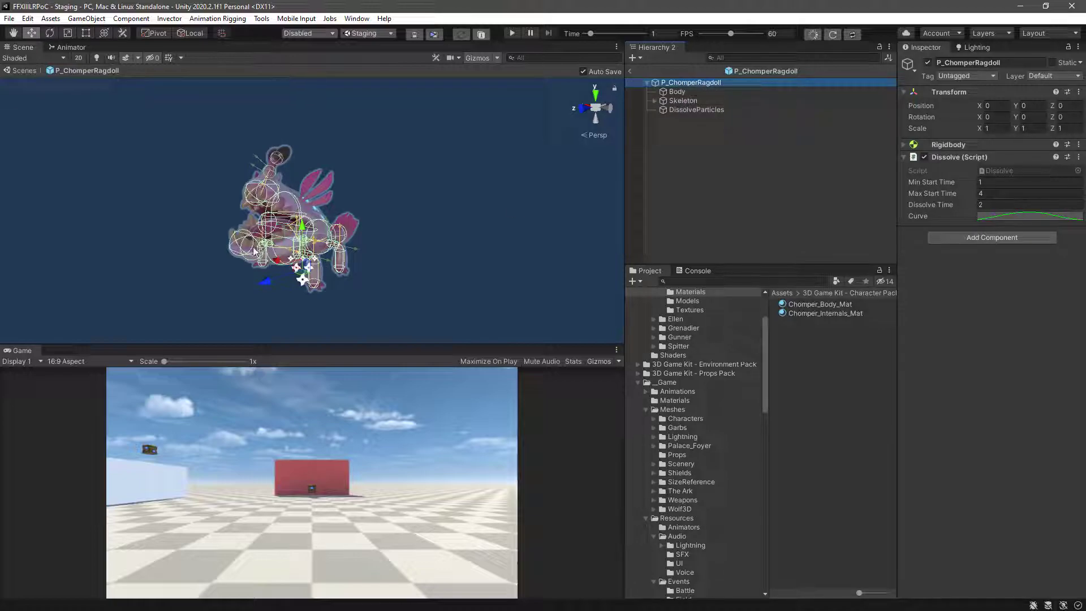
left_click_drag(413, 290, 298, 270, "alt")
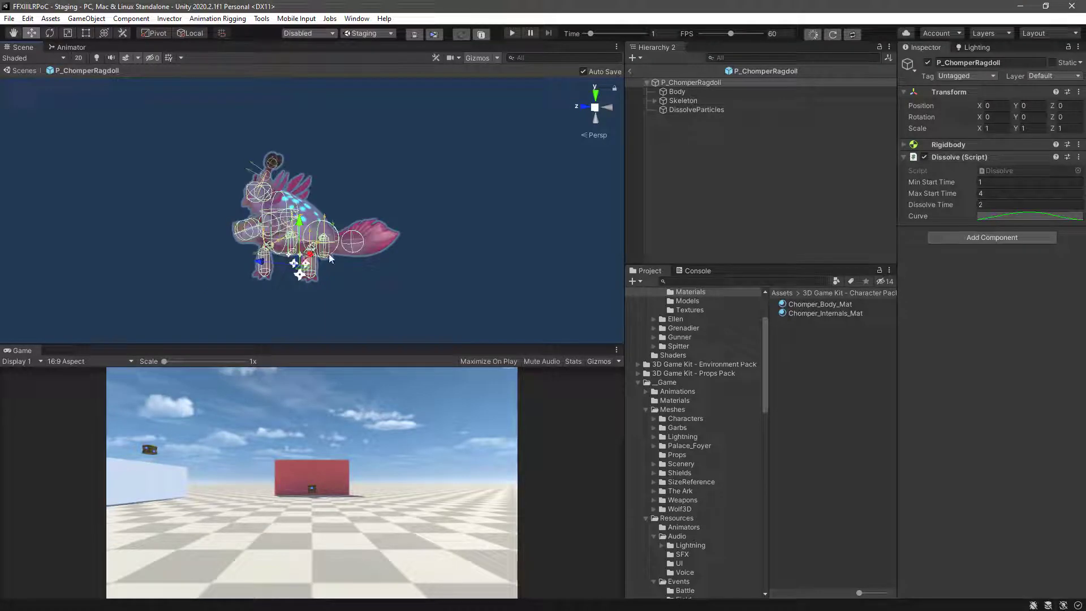
left_click_drag(247, 312, 367, 304, "alt")
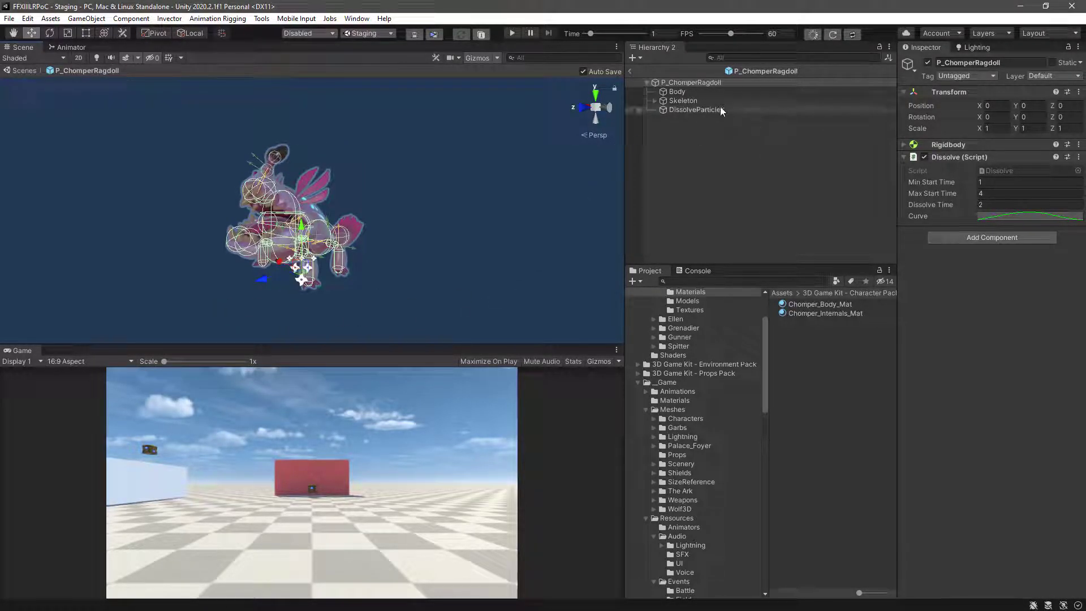
left_click(713, 109)
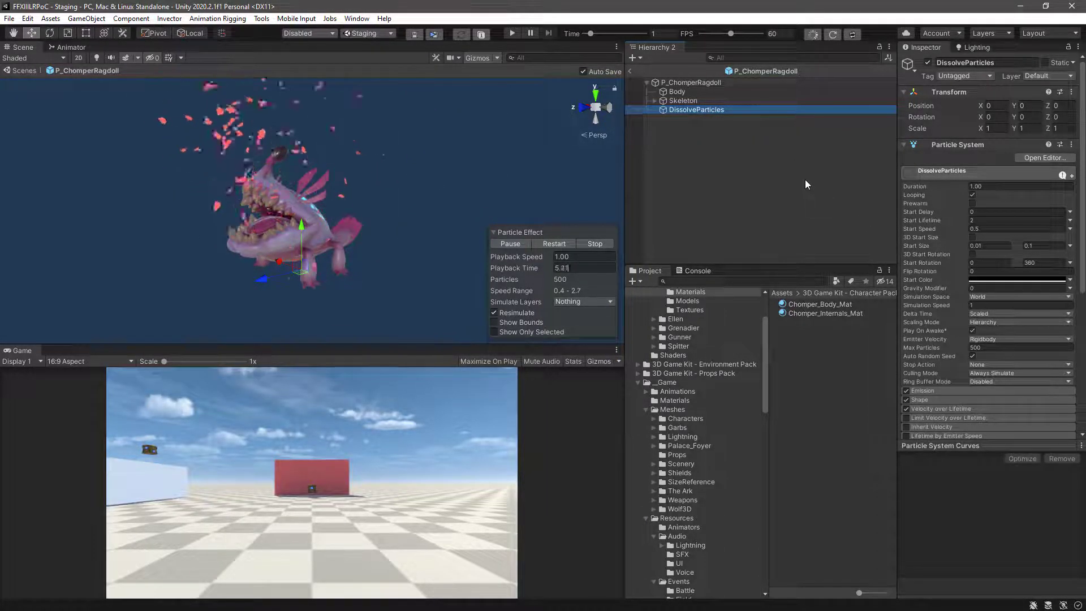
left_click(630, 70)
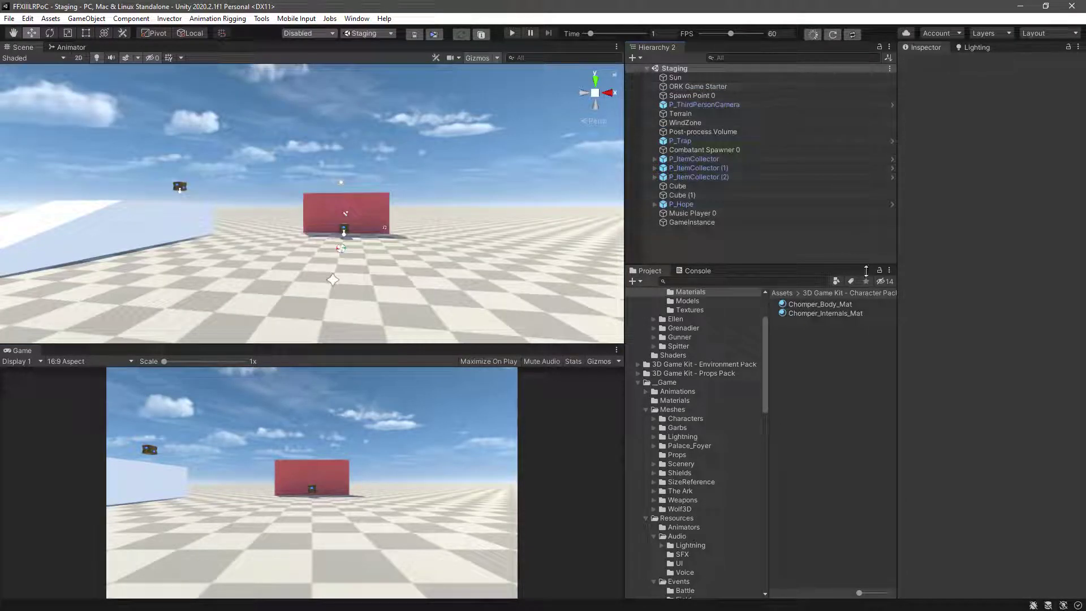
- Assign P_ChomperRagdoll as the Ragdoll Prefab in P_Chomper_Battle's Replace With Ragdoll component, keeping the Inspector locked on the battle prefab
scroll(707, 466, "down", 7)
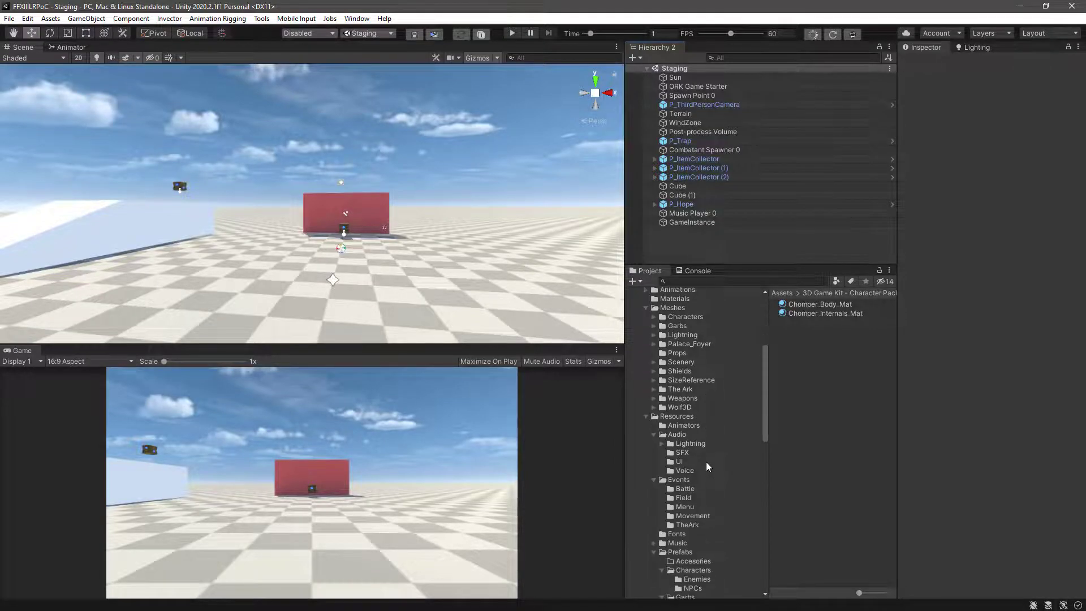
left_click(696, 477)
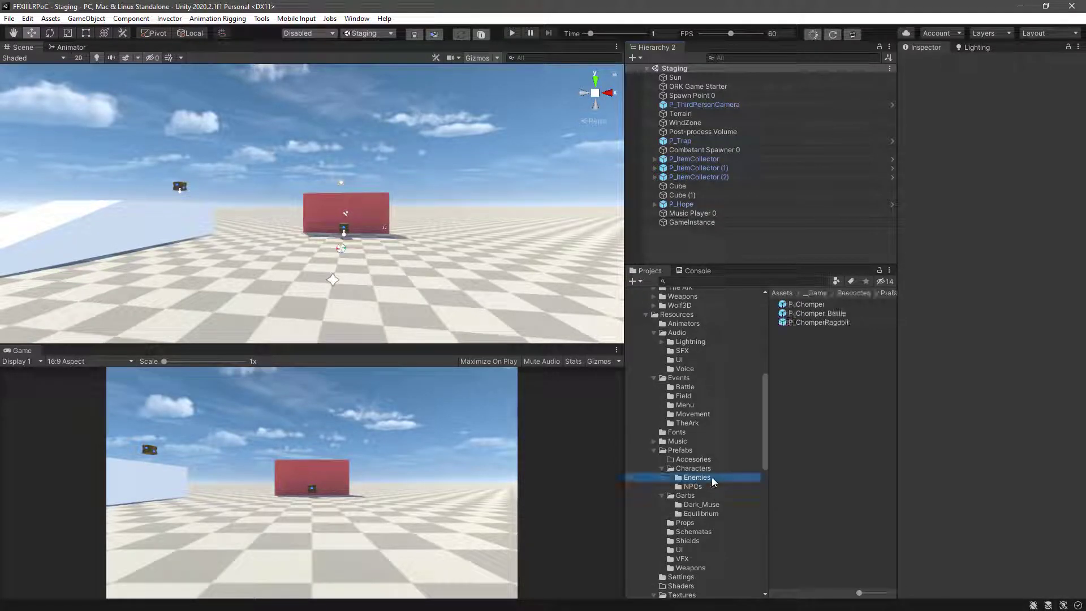
left_click(812, 314)
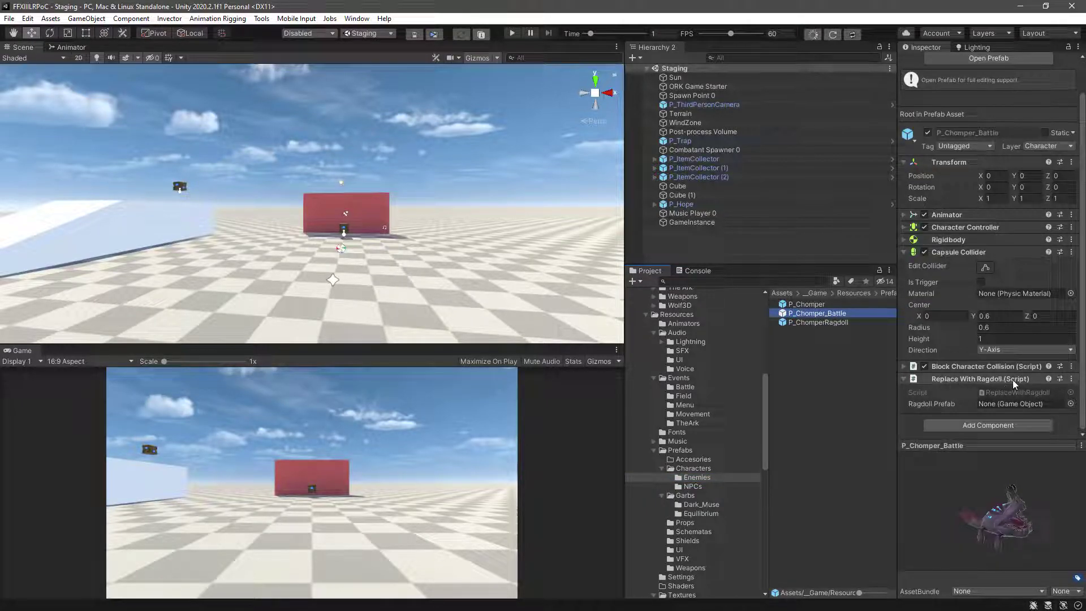
left_click(994, 404)
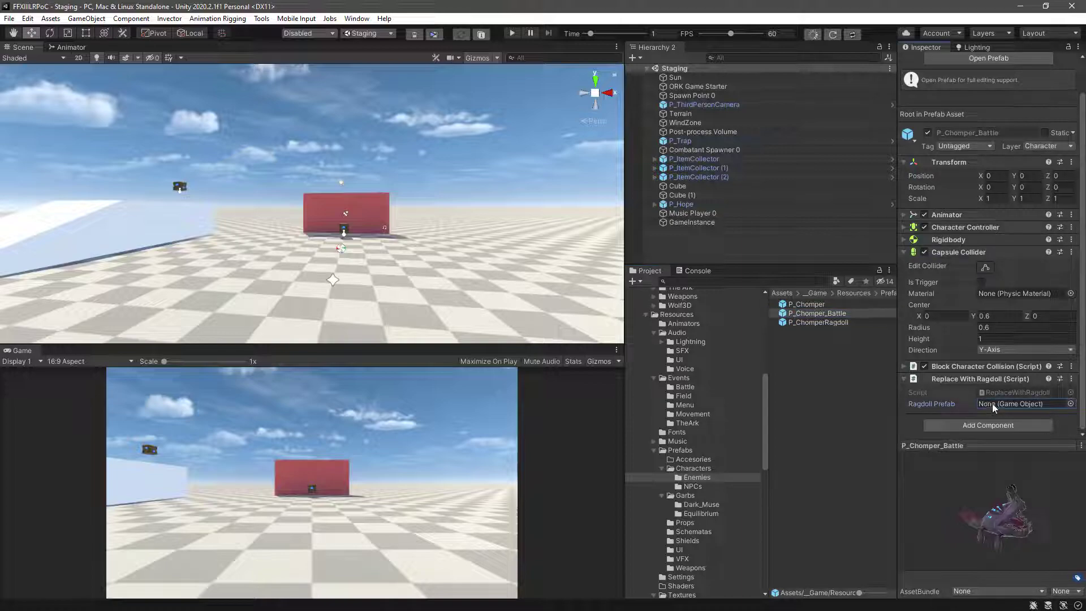
left_click_drag(765, 412, 767, 365)
left_click(1068, 47)
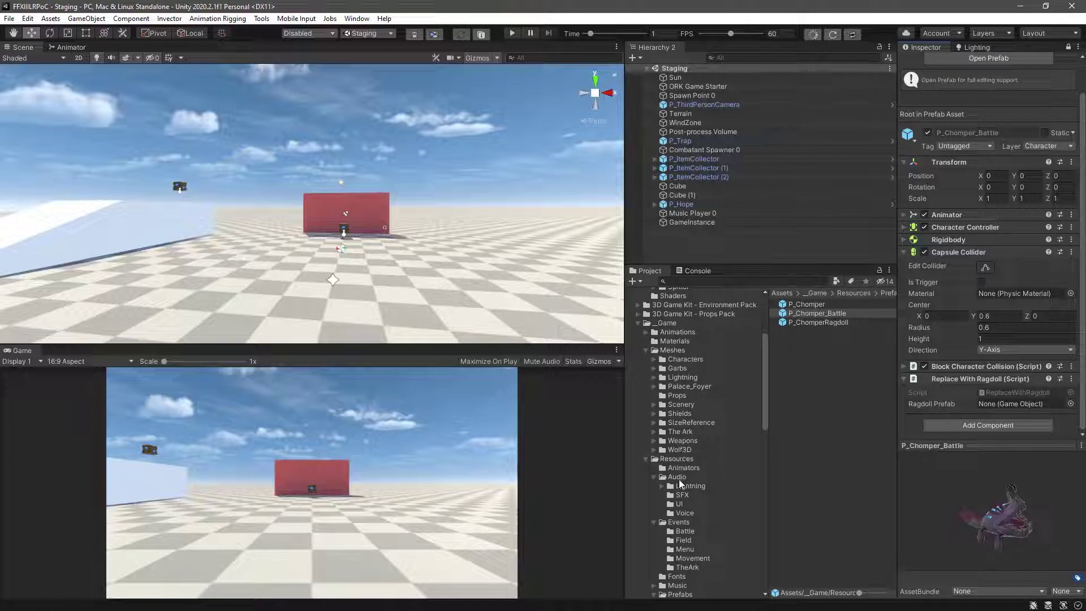
scroll(684, 463, "down", 3)
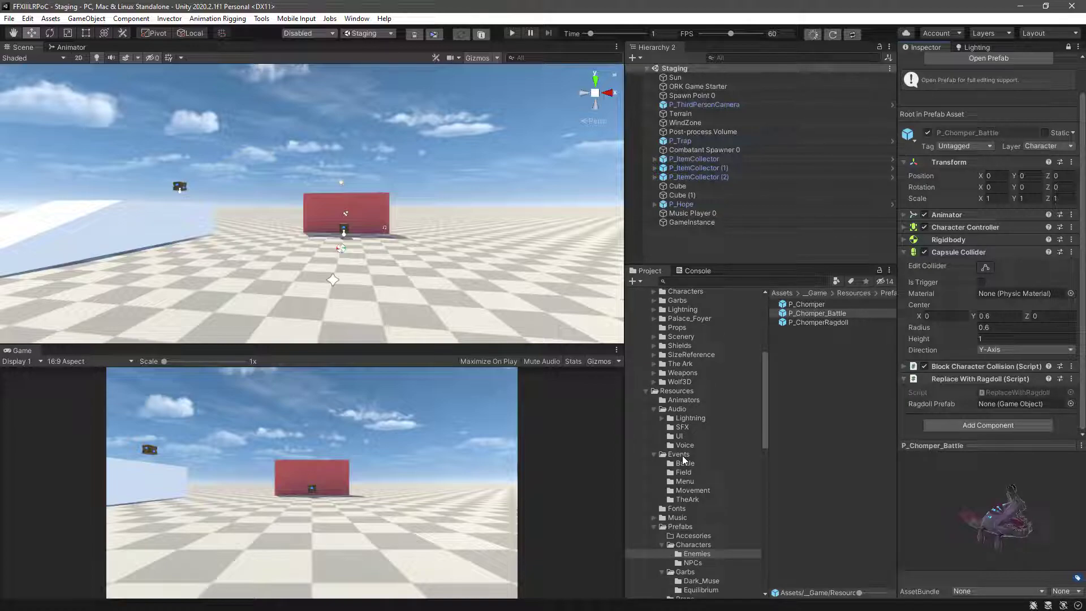
scroll(676, 547, "down", 2)
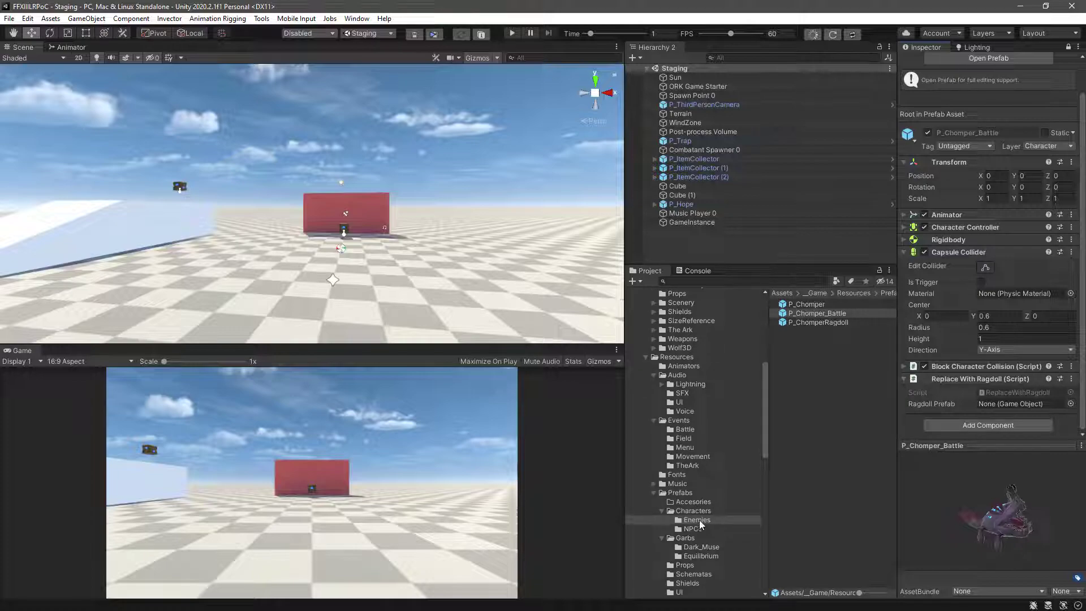
left_click_drag(808, 321, 1002, 405)
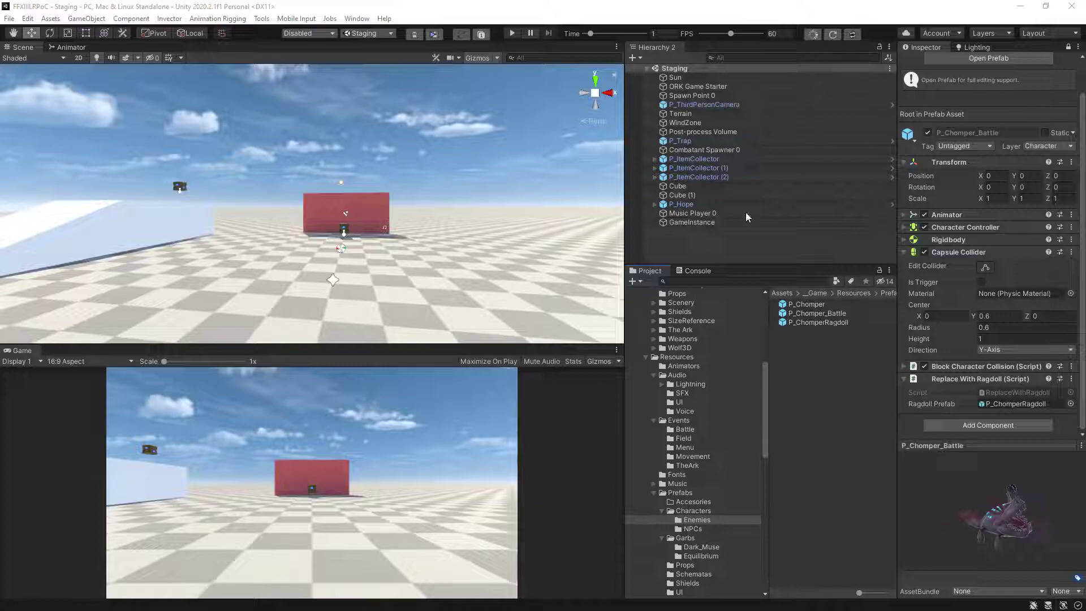
- Open the ORK Framework editor, save its settings and dismiss the save information dialog
left_click(350, 18)
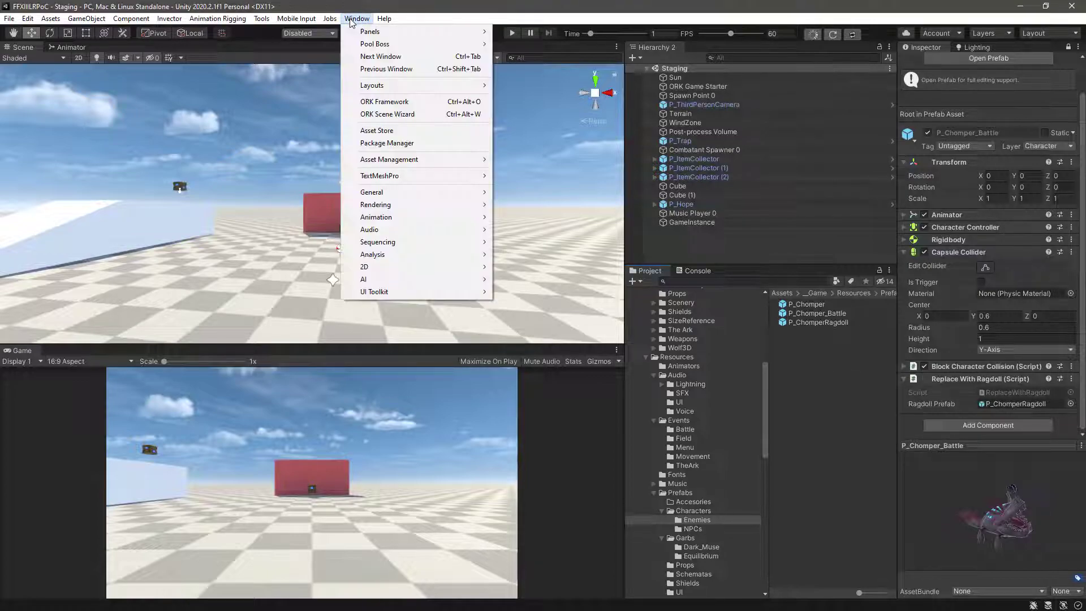
left_click(365, 100)
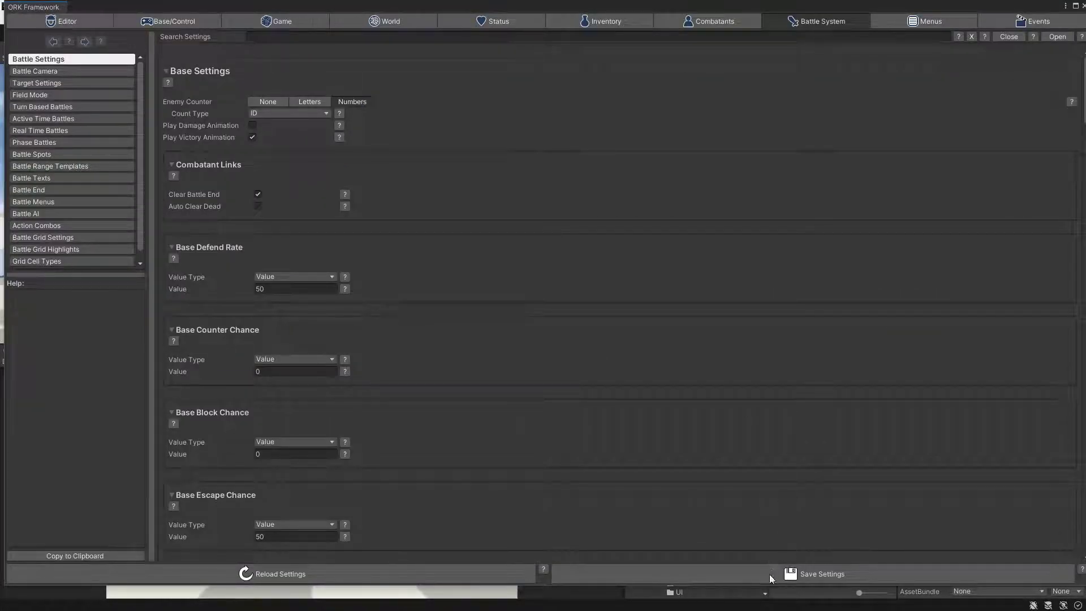
left_click(769, 575)
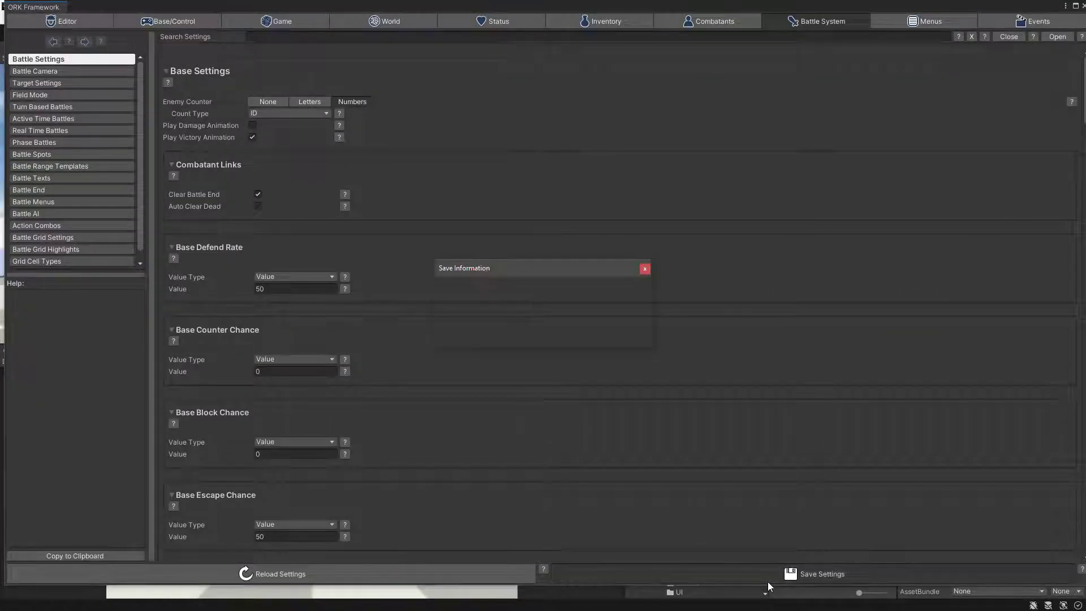
left_click(616, 334)
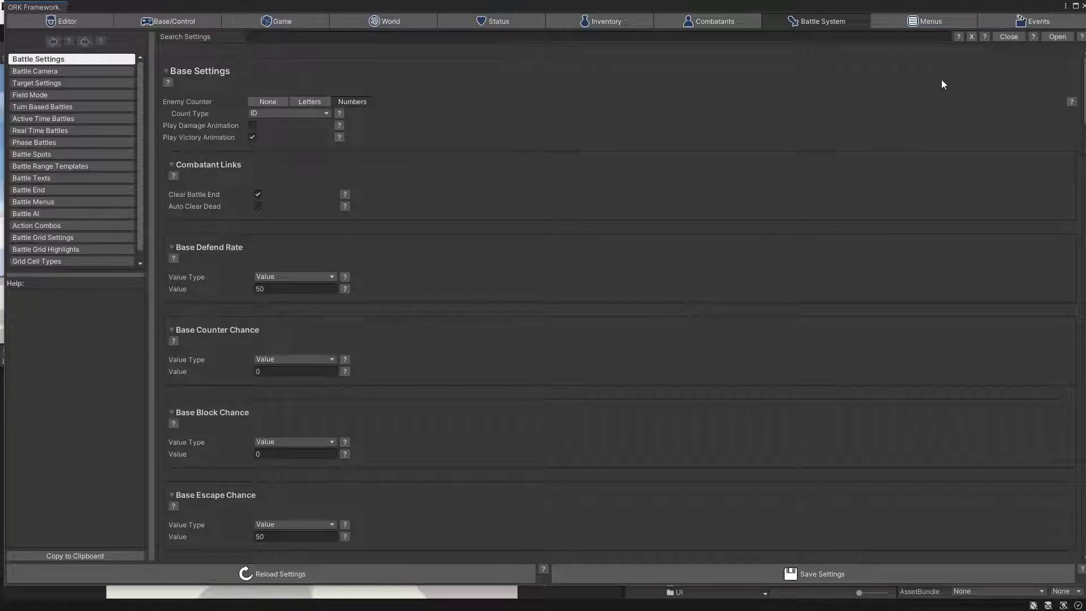
- Create a new battle event in the event editor and add an empty audio clip entry to its settings
left_click(1003, 19)
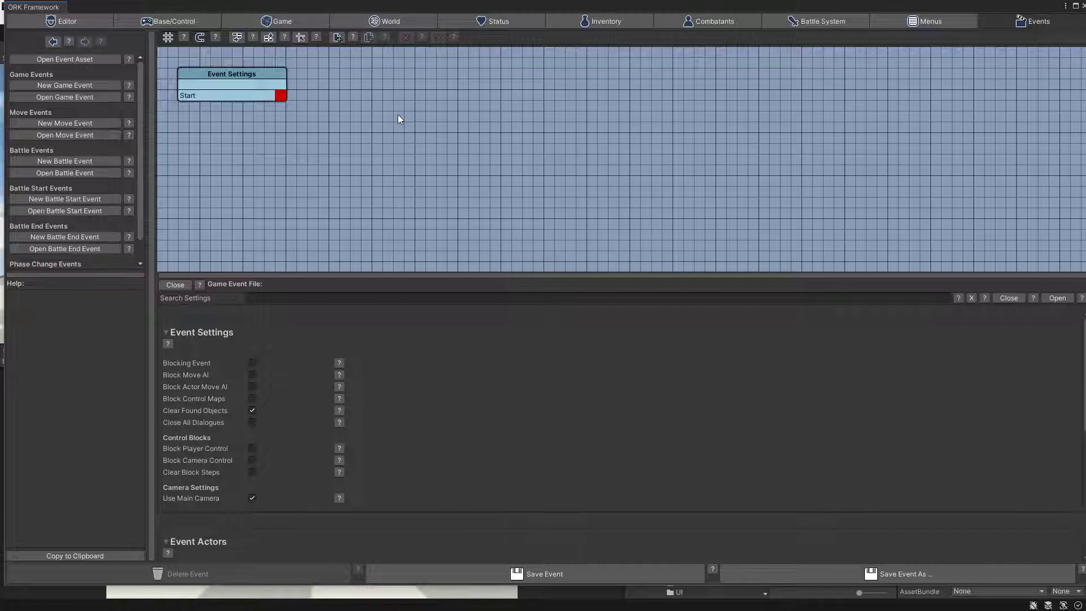
left_click(41, 160)
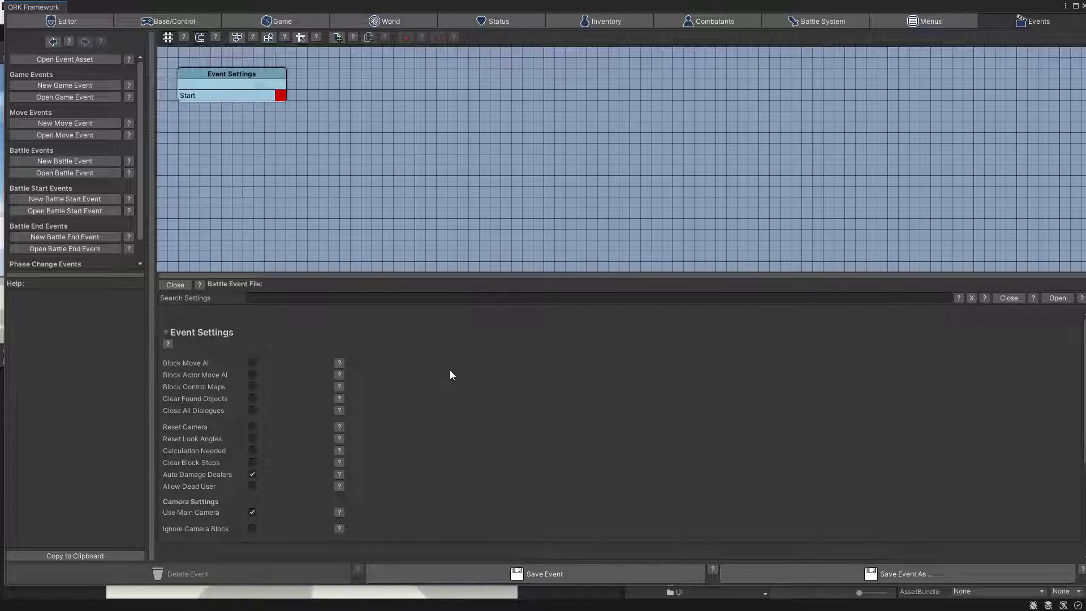
scroll(450, 372, "down", 3)
scroll(449, 373, "down", 4)
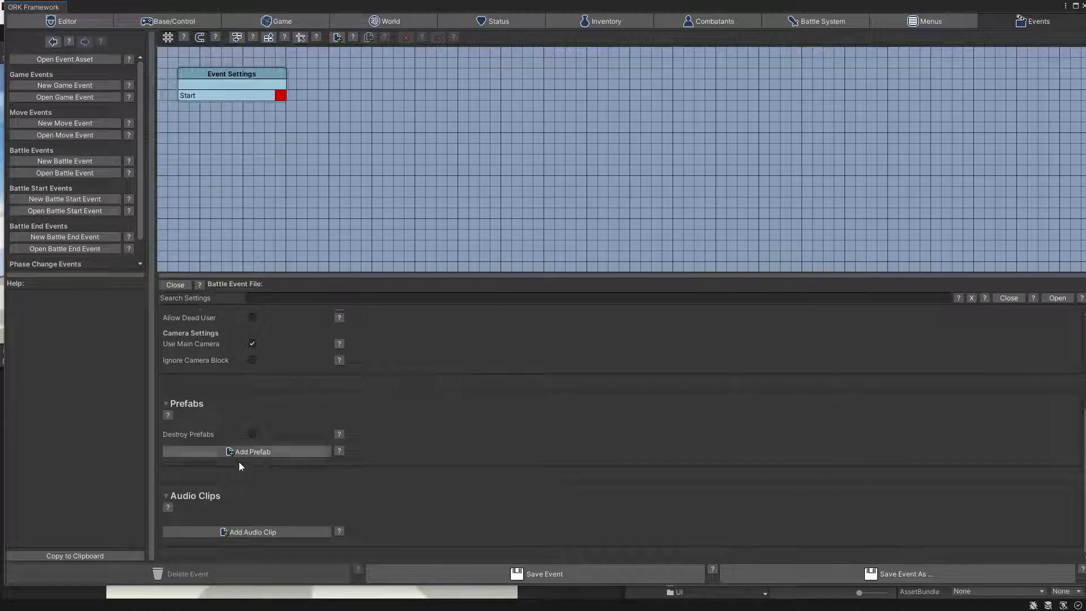
left_click(235, 531)
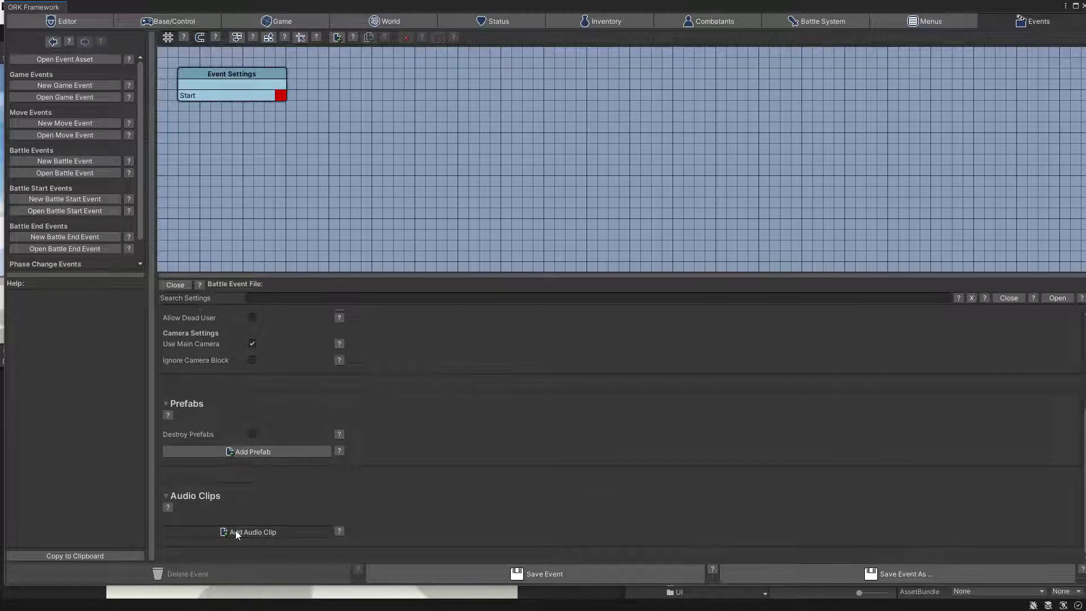
scroll(426, 480, "down", 5)
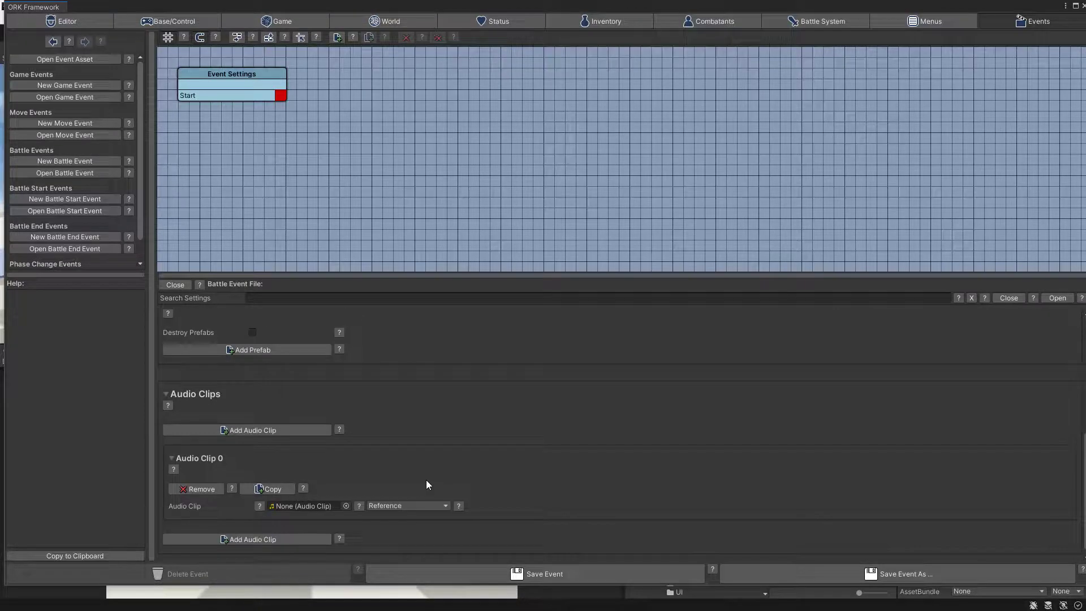
scroll(426, 479, "up", 2)
scroll(425, 480, "up", 8)
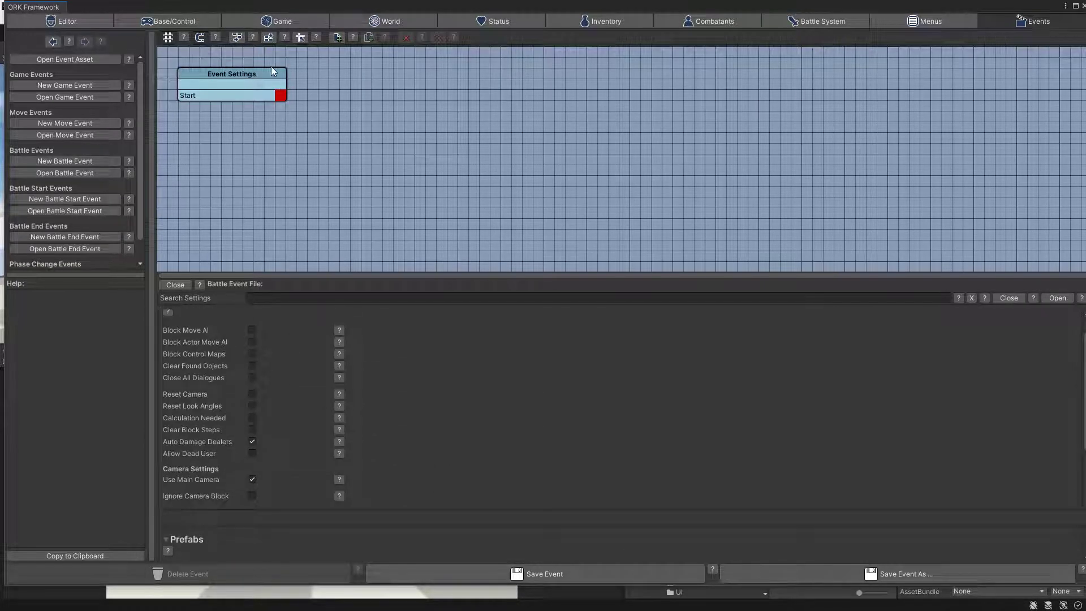
scroll(258, 73, "down", 7)
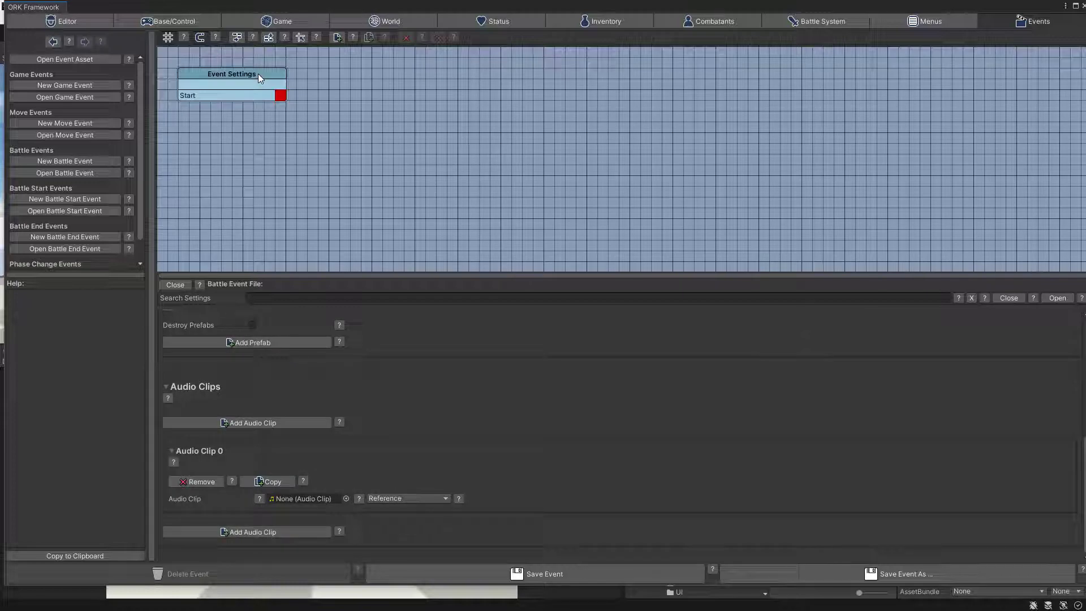
- Add a Play Sound node to the battle event and connect the Event Settings start to it
right_click(321, 76)
mouse_move(351, 82)
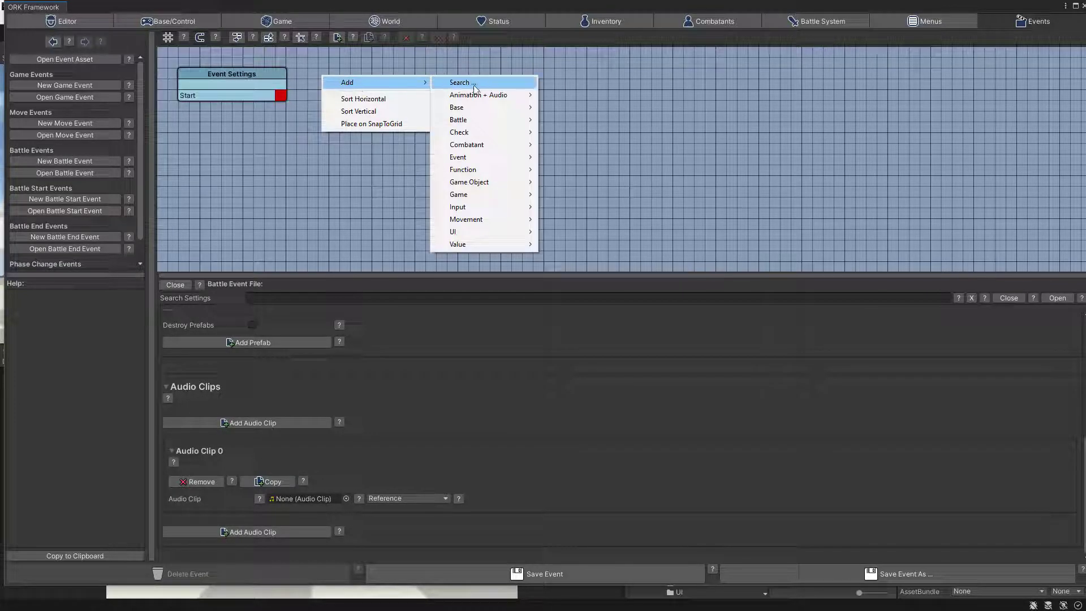
mouse_move(471, 96)
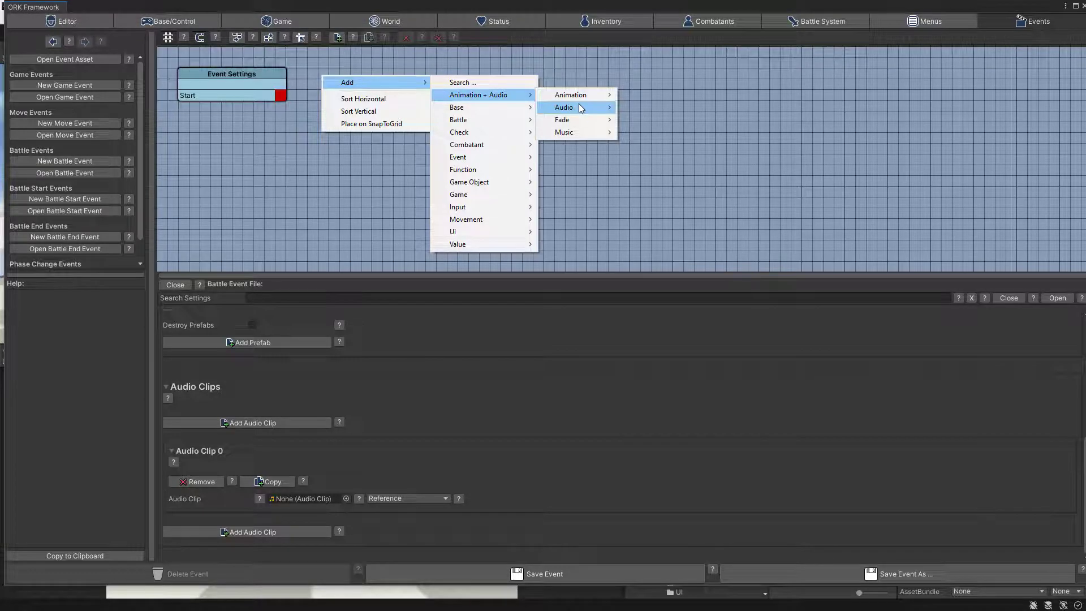
mouse_move(579, 107)
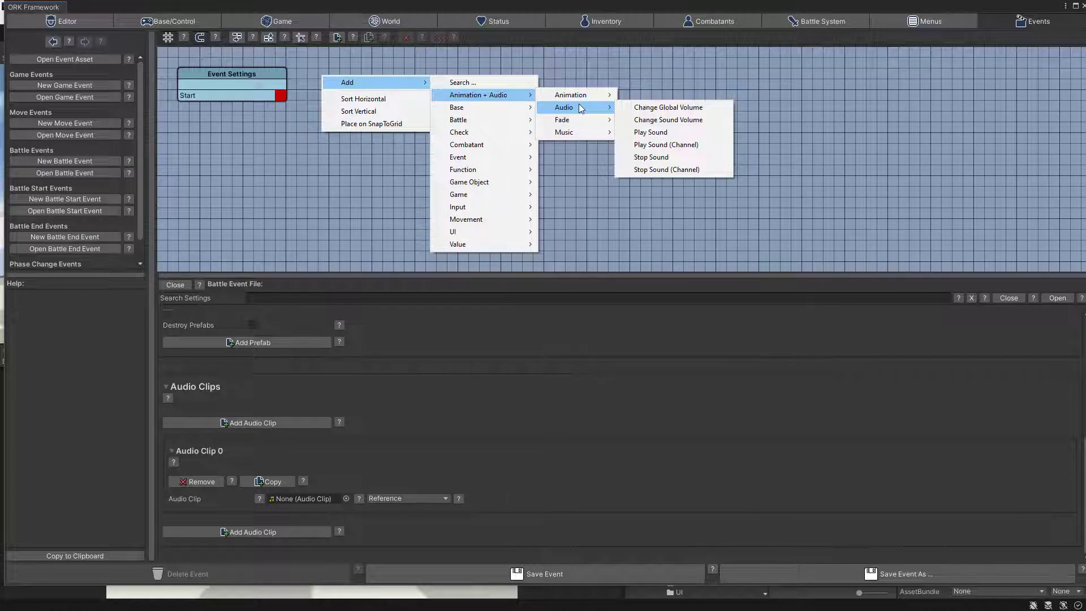
left_click(650, 132)
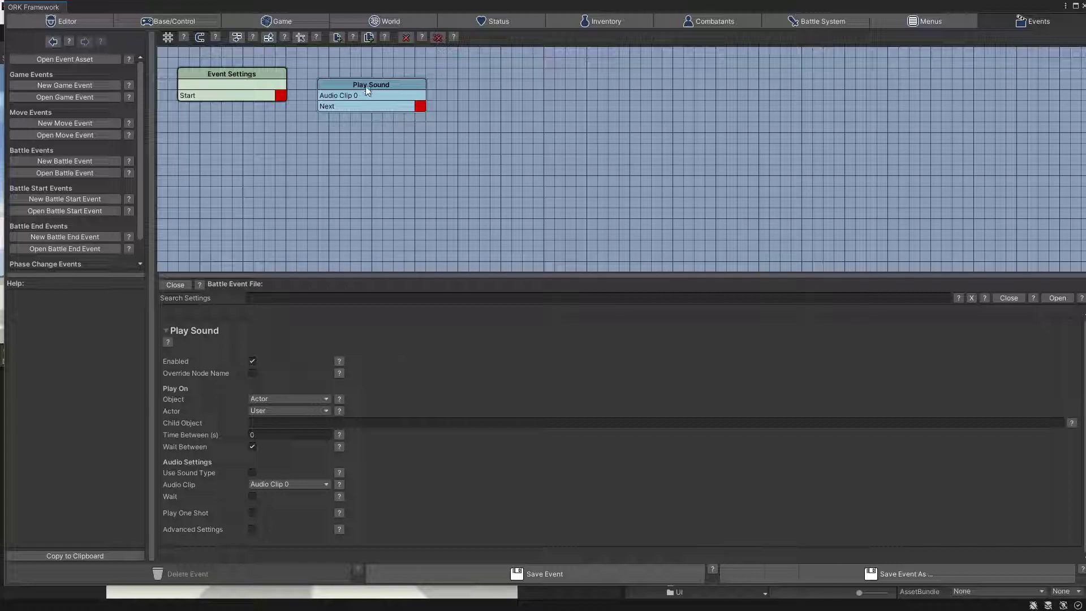
left_click_drag(280, 95, 367, 76)
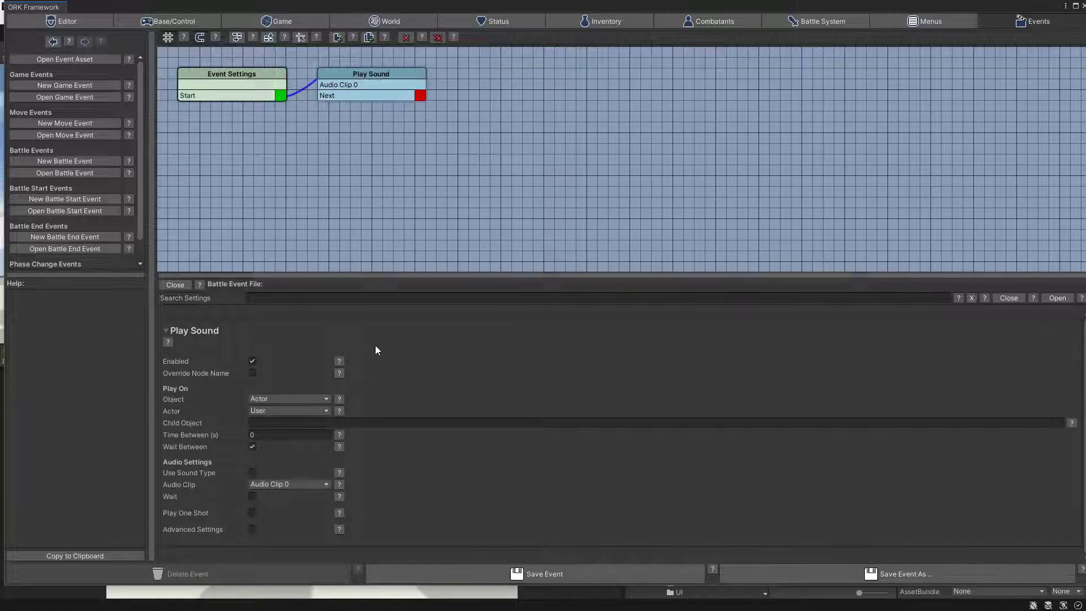
- Enable Play One Shot on the Play Sound node and set its volume to 0.4
left_click_drag(382, 272, 351, 145)
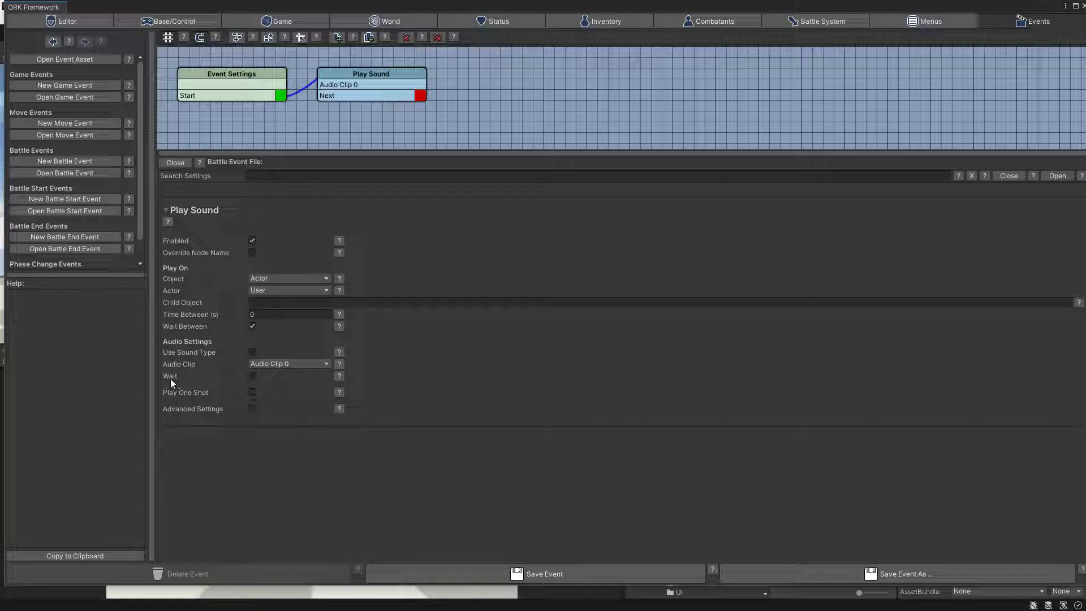
left_click(253, 392)
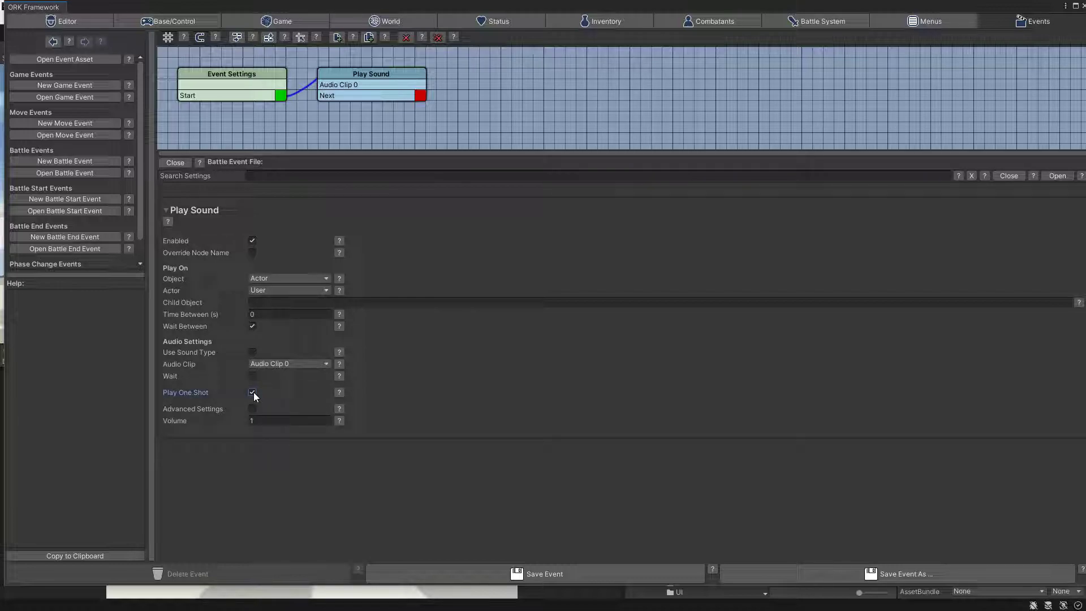
left_click(264, 420)
type("0.4")
- Save the event as ChomperDeathBattleEvent in the project's Assets/__Game/Resources/Events/Battle folder
left_click(616, 571)
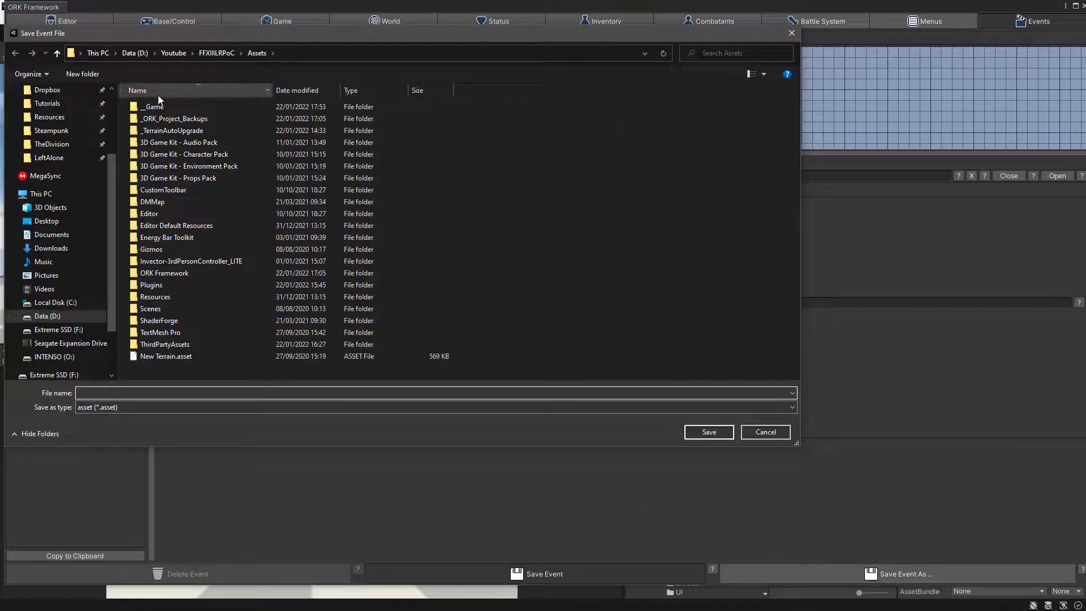
double_click(148, 107)
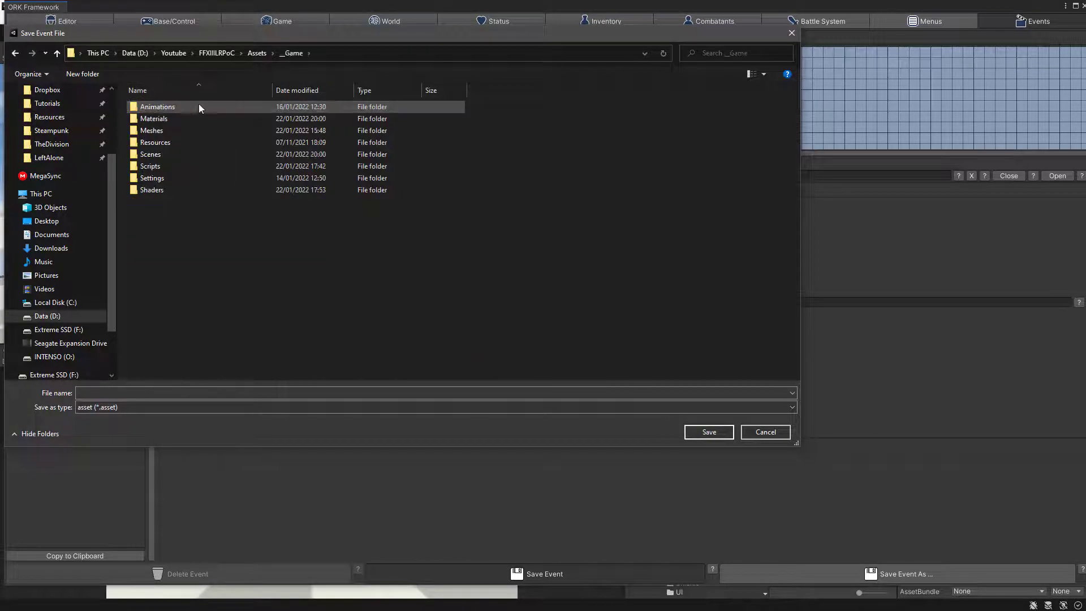
double_click(145, 143)
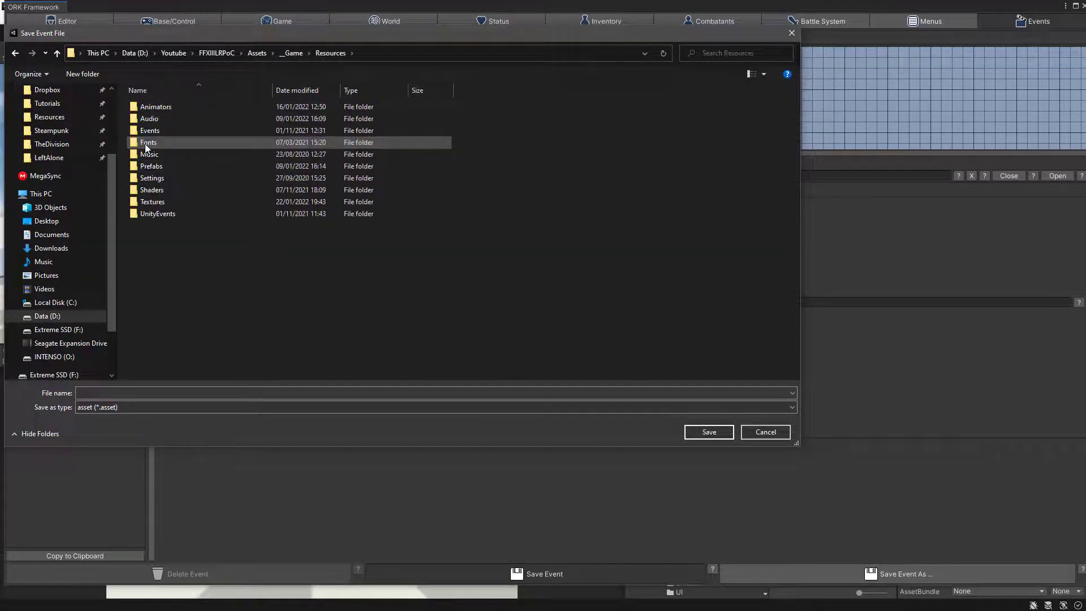
left_click(149, 131)
double_click(147, 131)
left_click(167, 104)
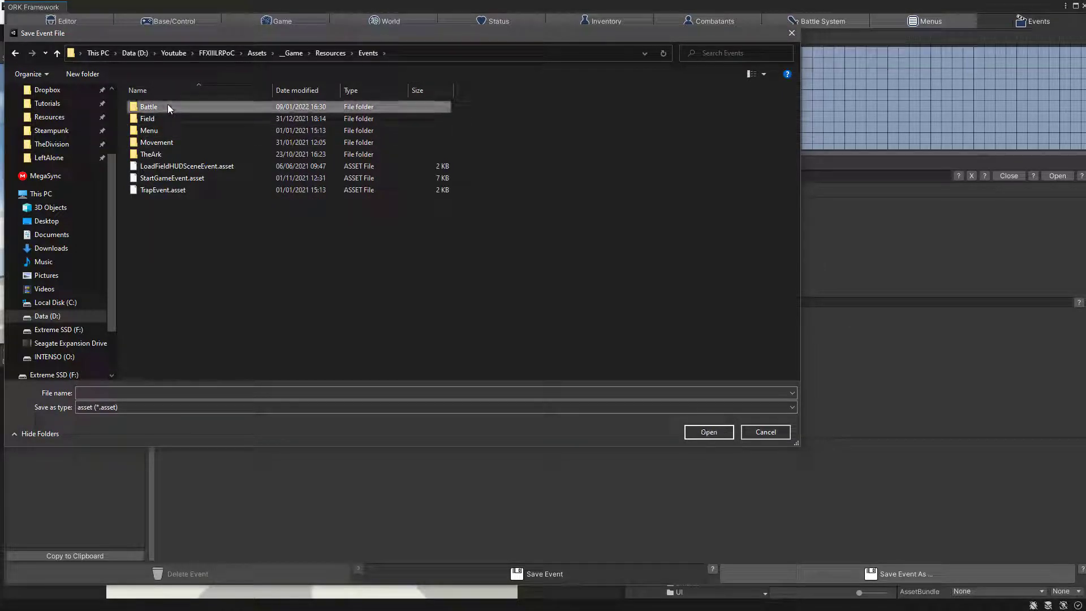
double_click(168, 104)
left_click(180, 387)
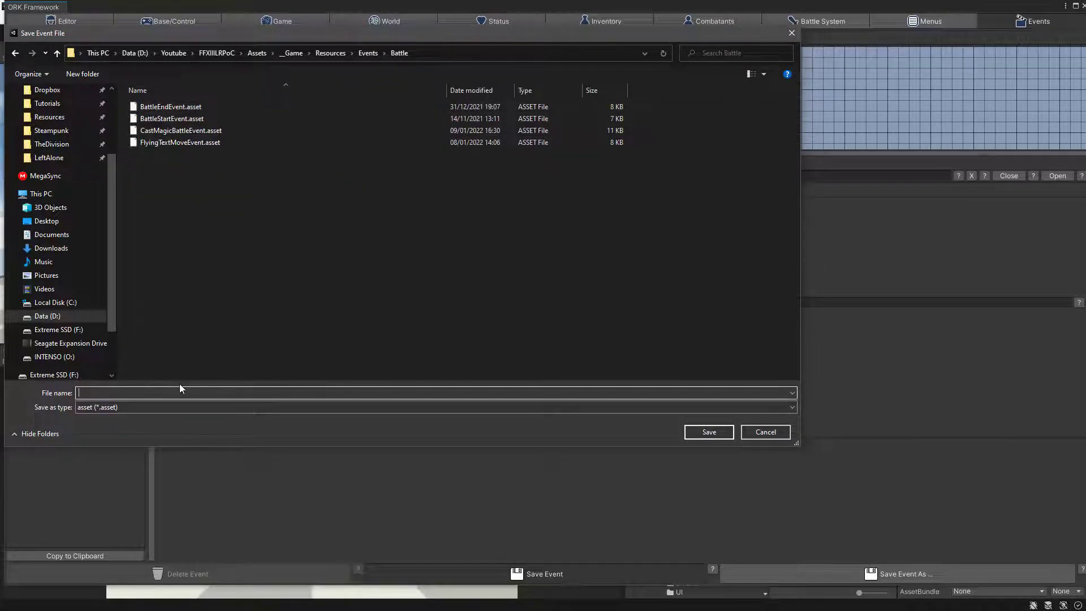
type("ChomperDeathBattleEvent")
left_click(708, 432)
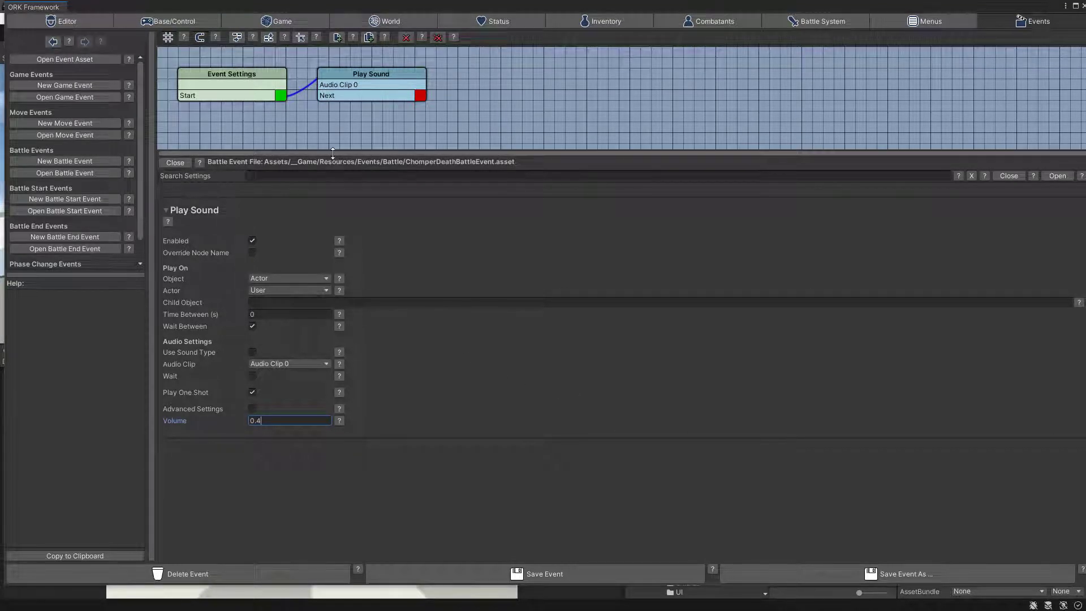
- Add a Call Function node beside the Play Sound node and connect it as the next step
left_click_drag(331, 152, 329, 211)
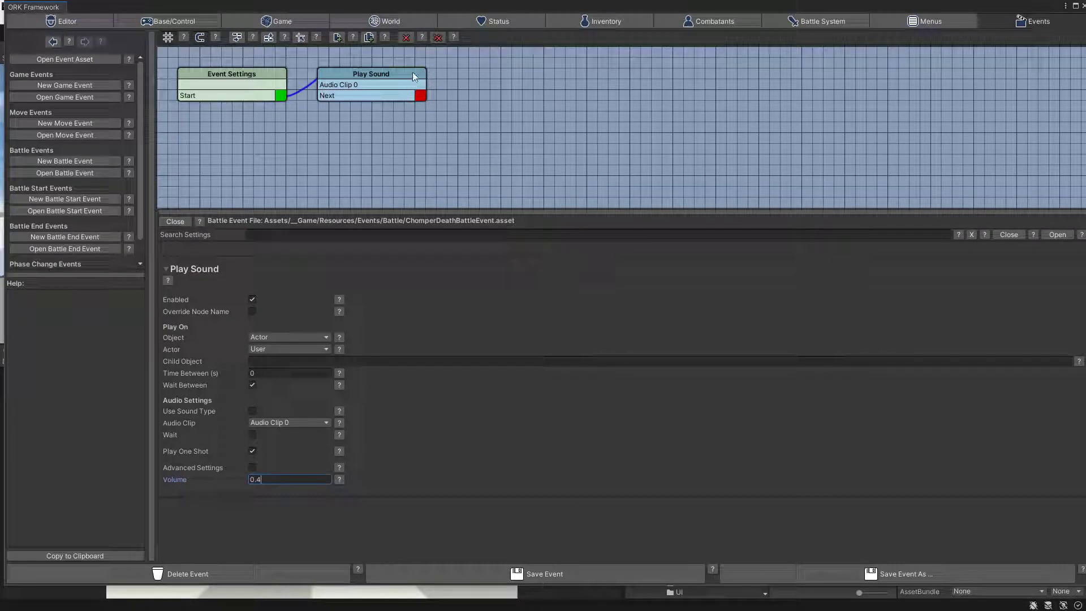
right_click(464, 90)
mouse_move(489, 99)
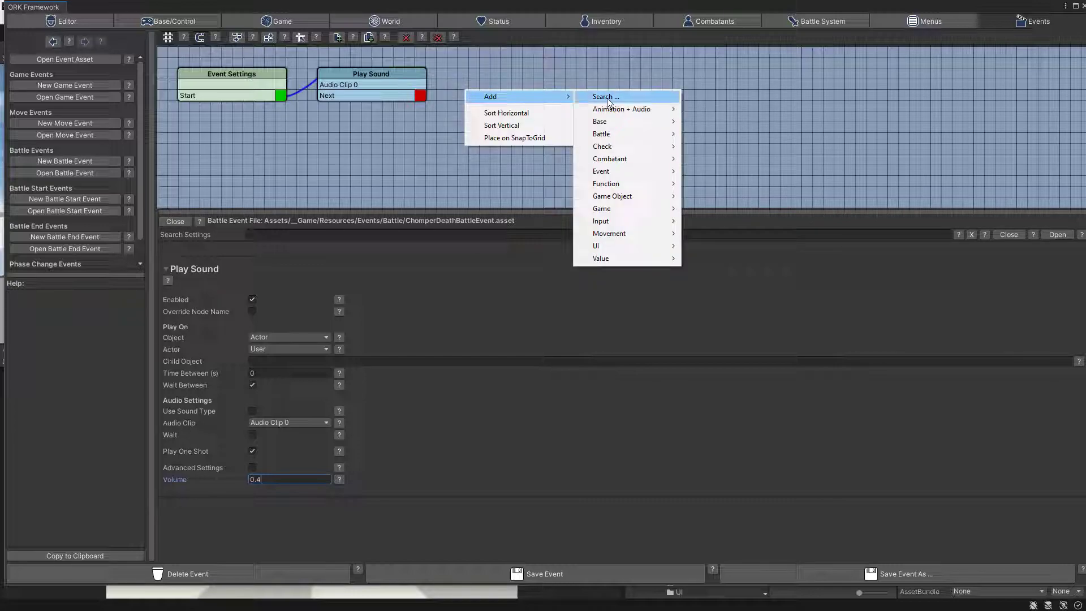
mouse_move(650, 183)
left_click(717, 184)
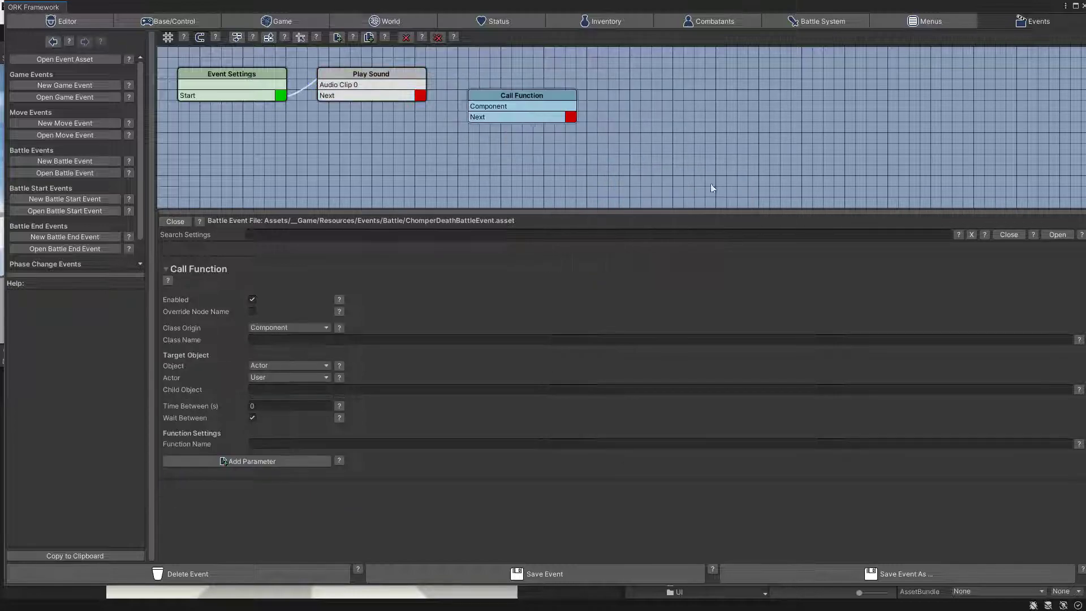
left_click_drag(517, 93, 487, 76)
left_click(417, 95)
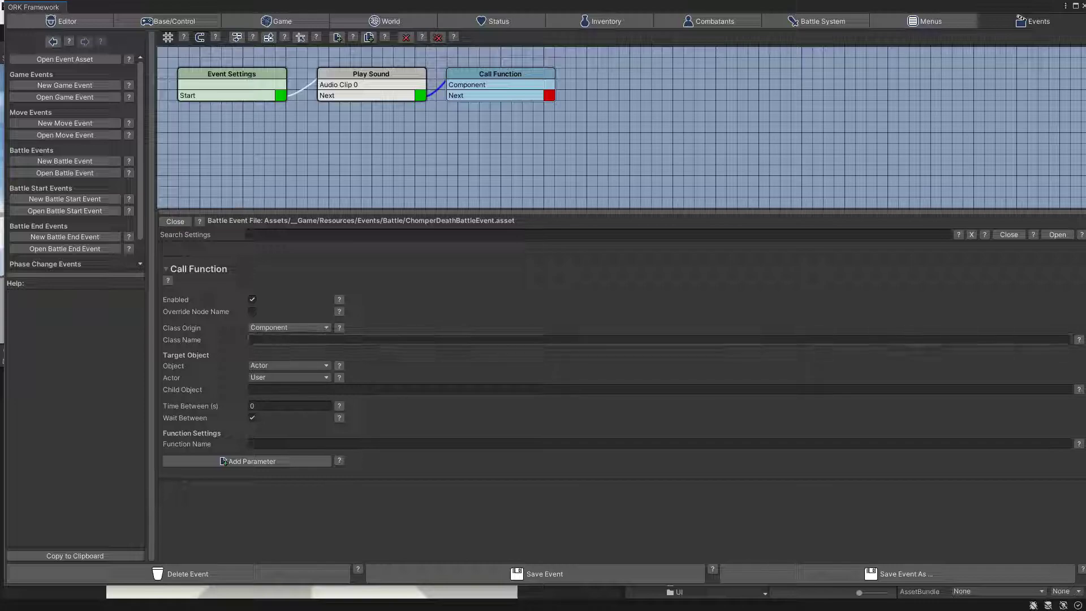
- Set the Call Function node's class name to ReplaceWithRagdoll and function name to HandleRagdoll, and save the event
left_click(266, 339)
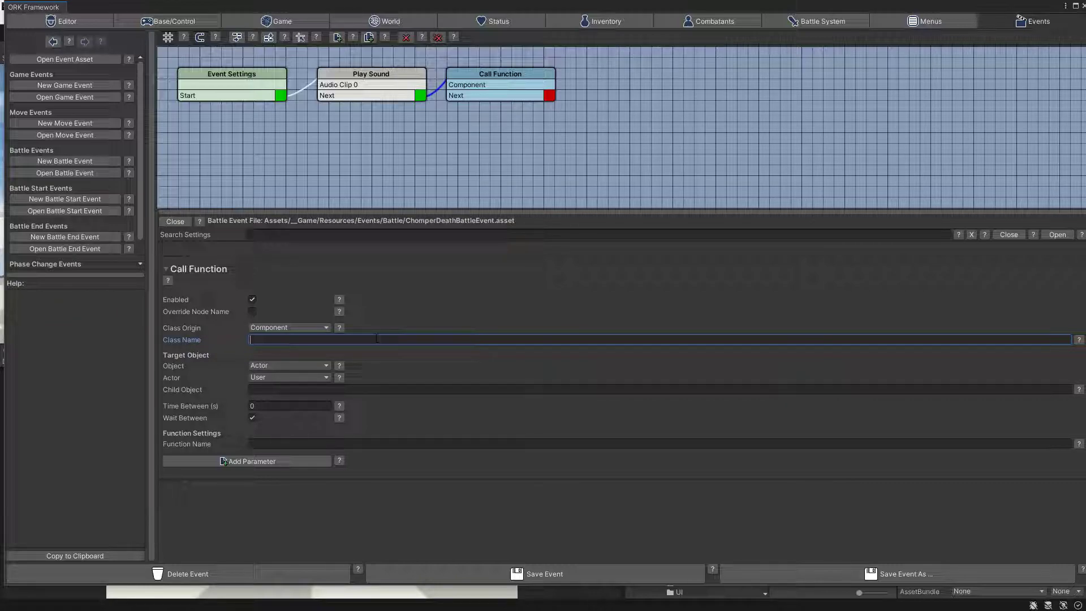
type("ReplaceWithRagdoll")
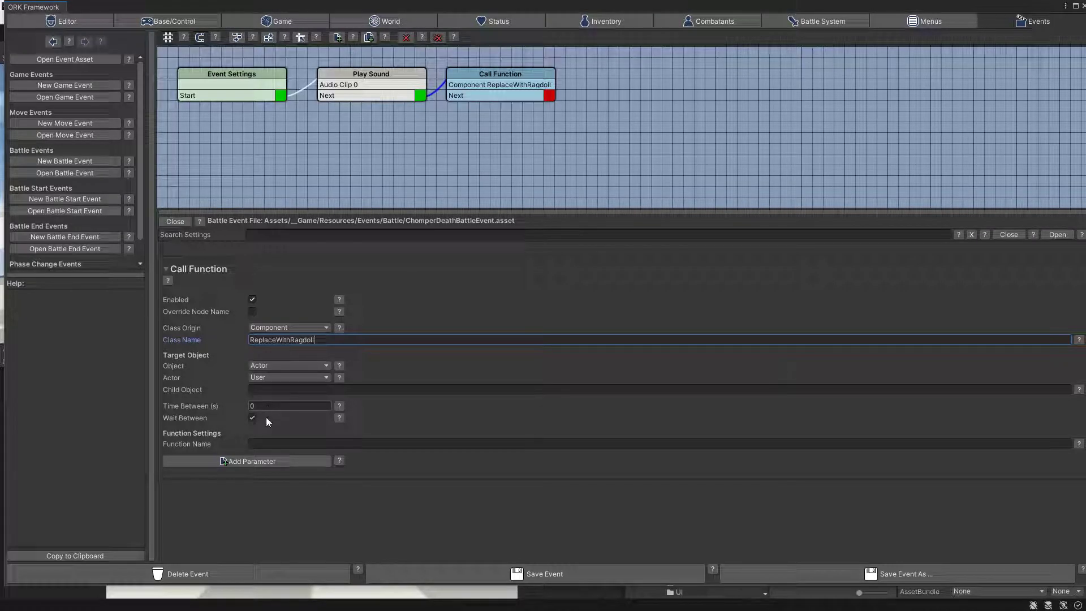
left_click(291, 442)
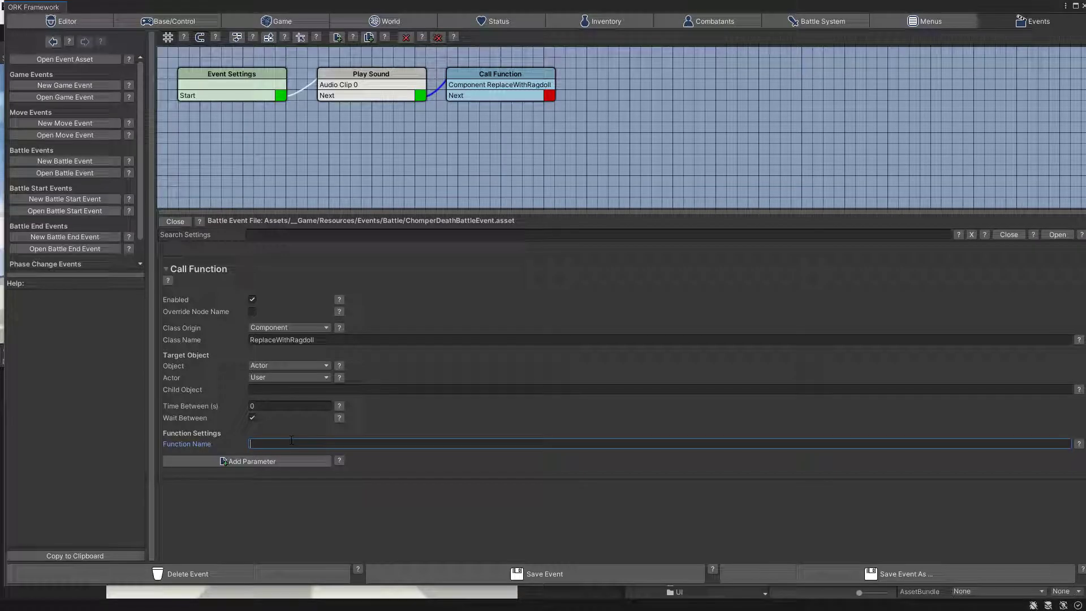
type("HandleRagdoll")
left_click(623, 577)
- Add a Fade Object node after the Call Function node and connect the two
left_click(592, 82)
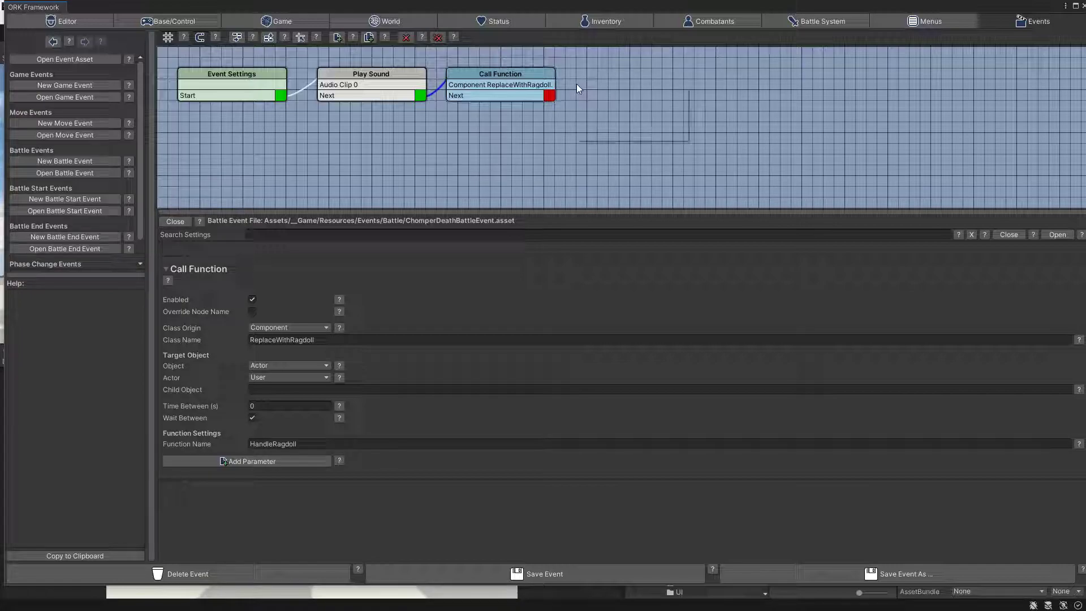
right_click(577, 85)
mouse_move(609, 90)
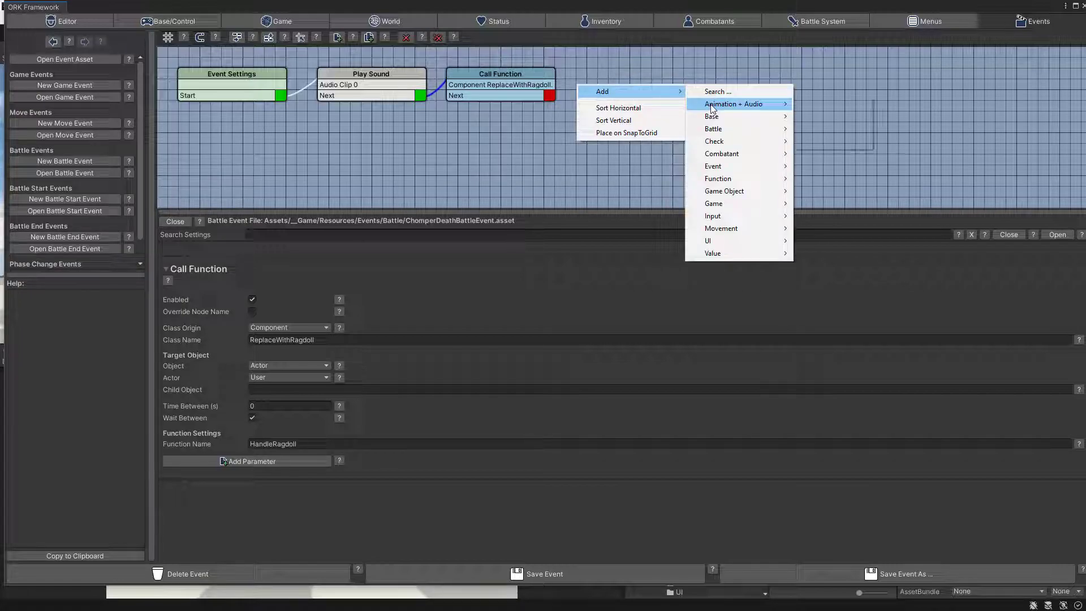
mouse_move(711, 109)
mouse_move(820, 129)
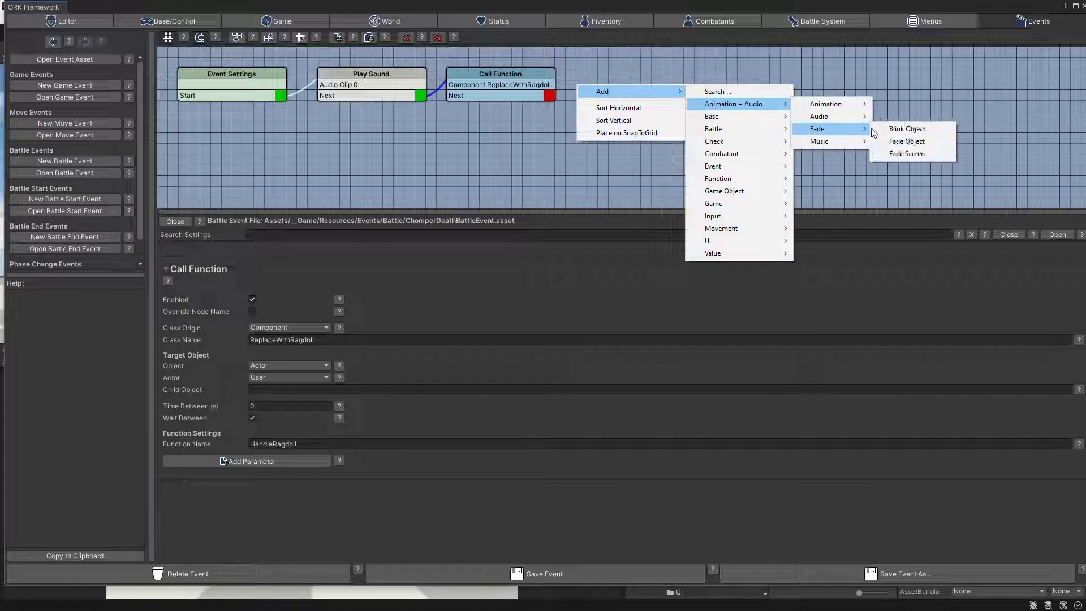
left_click(906, 142)
left_click_drag(640, 83, 648, 78)
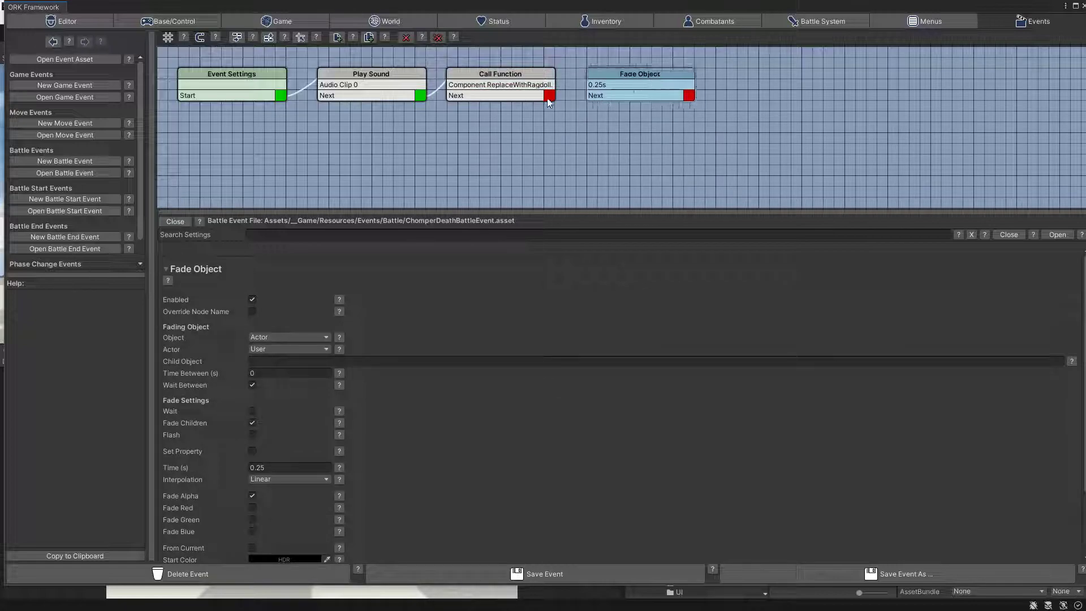
left_click_drag(548, 96, 613, 80)
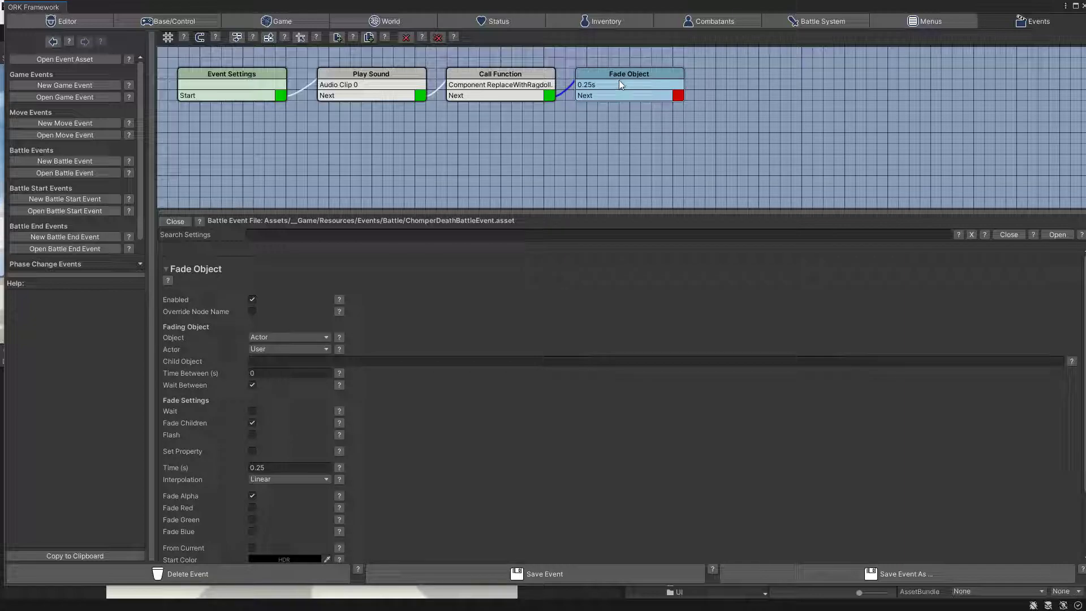
- On the Fade Object node, disable Wait Between and enable Fade Red, Fade Green, Fade Blue and From Current
left_click_drag(527, 212, 527, 144)
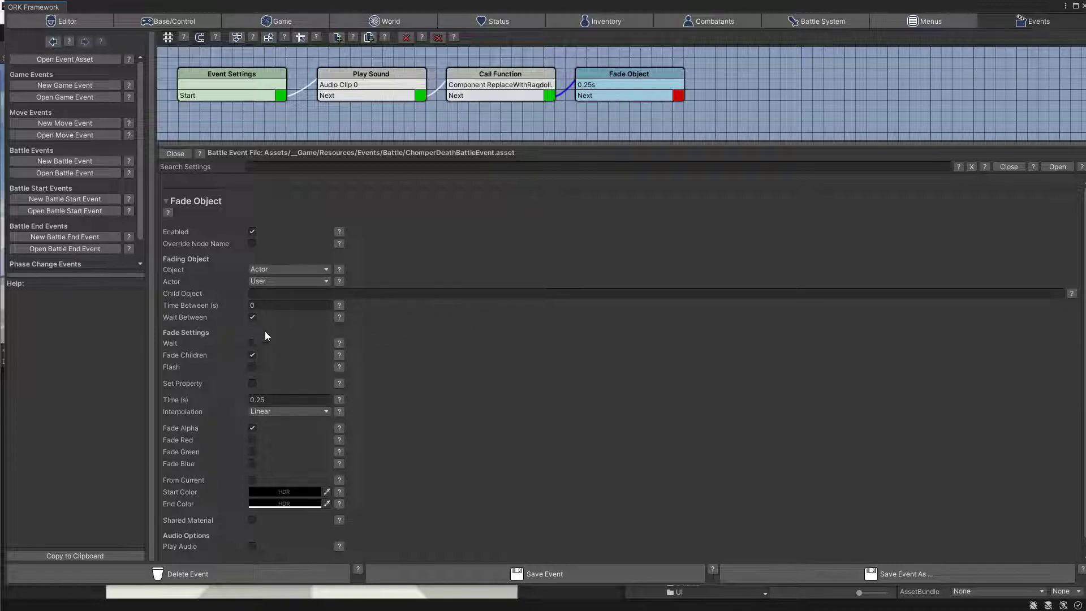
left_click(252, 317)
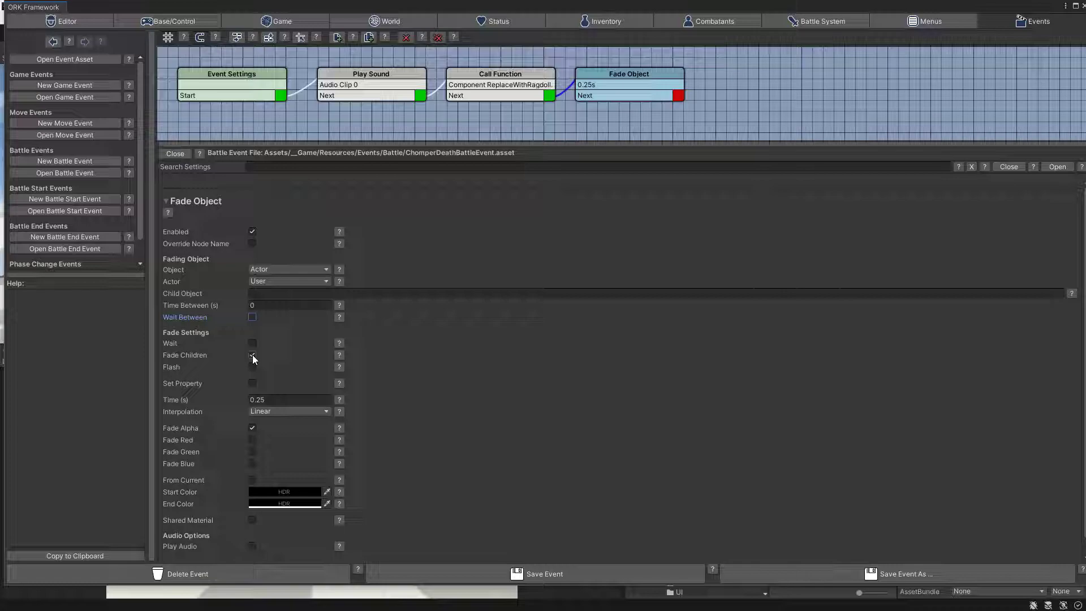
left_click(252, 441)
left_click(252, 480)
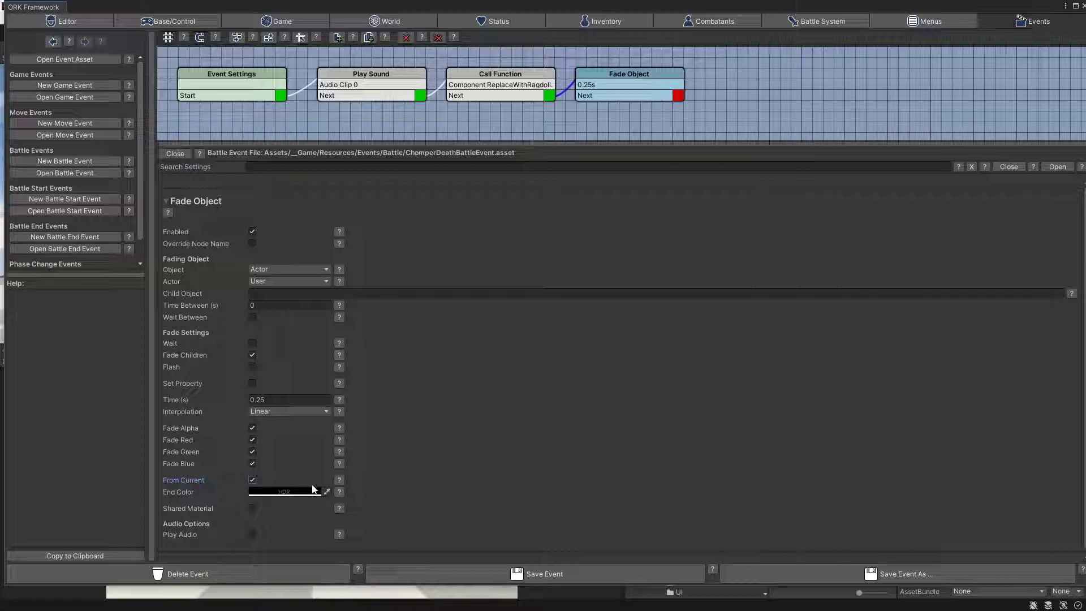
- Set the Fade Object node's end color to black with an alpha of 0 and save the event
left_click(276, 491)
left_click_drag(369, 528, 286, 528)
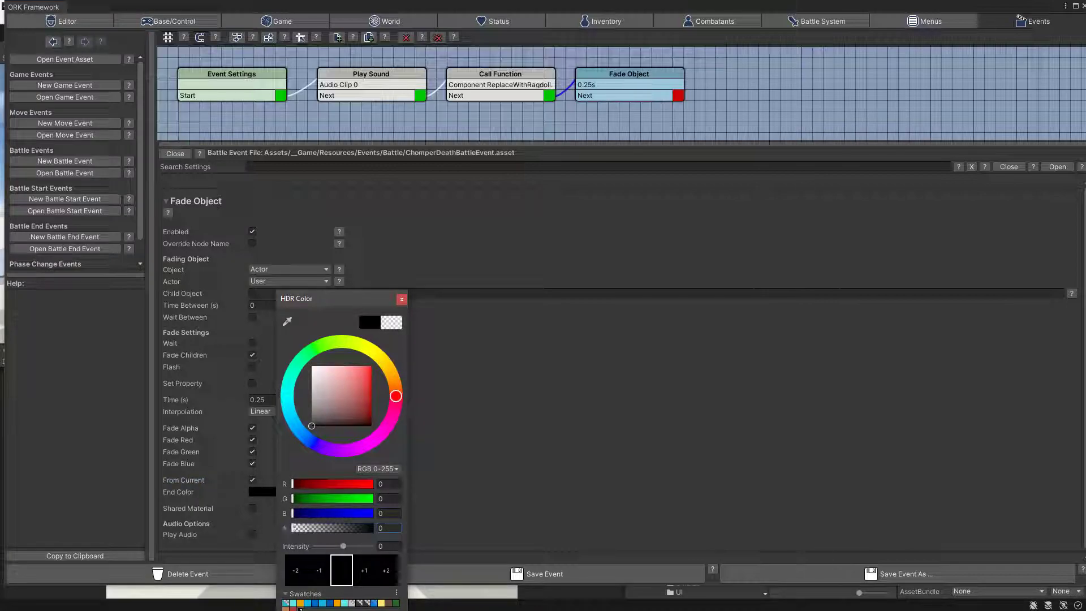
left_click(401, 299)
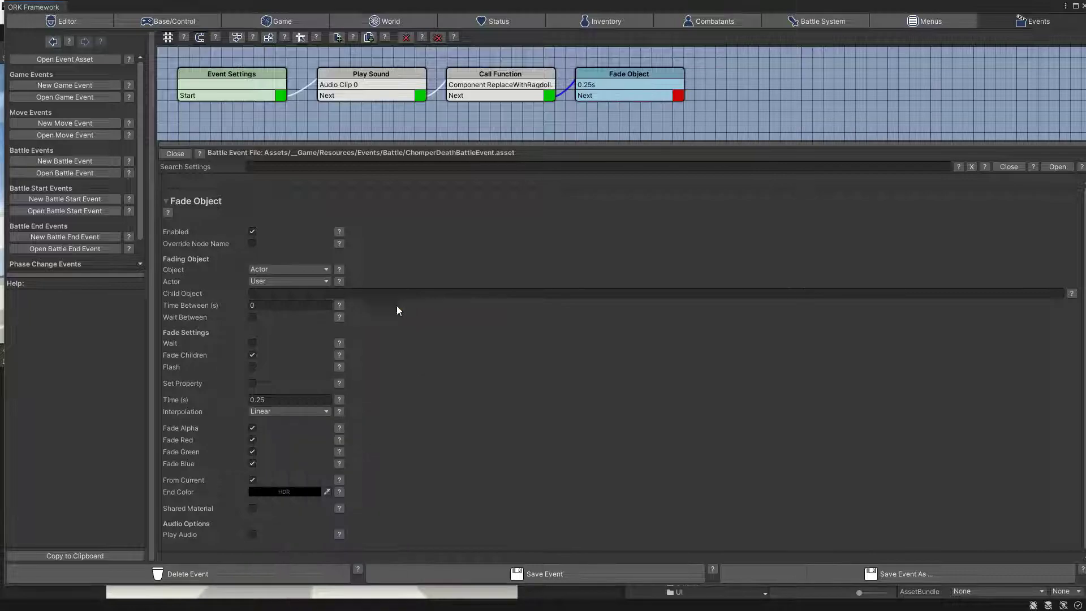
left_click(533, 578)
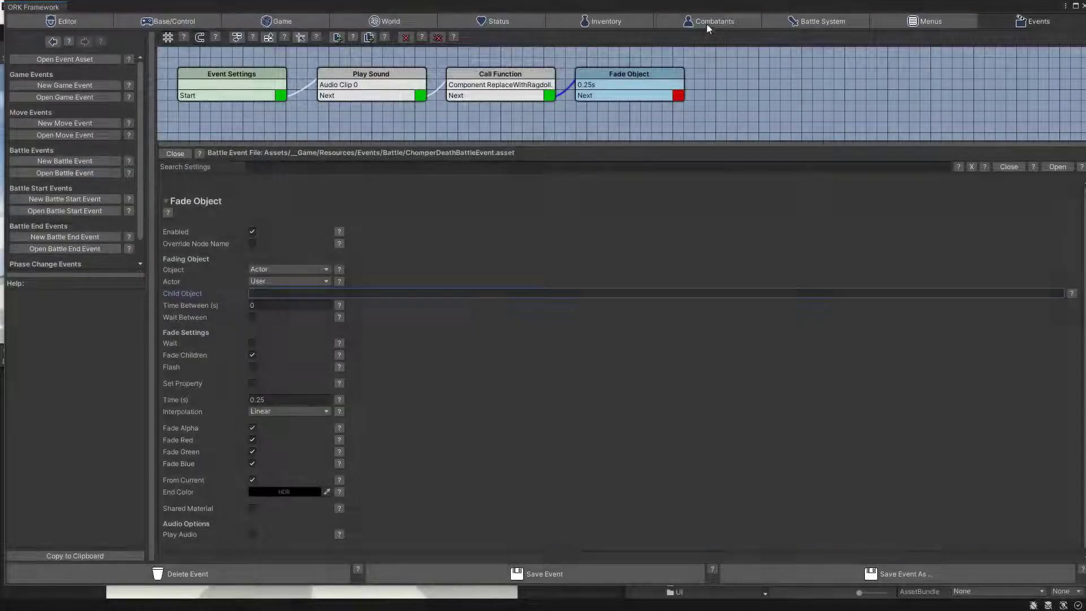
- Open the Chomper combatant's settings and expand the override settings within its battle settings
left_click(709, 19)
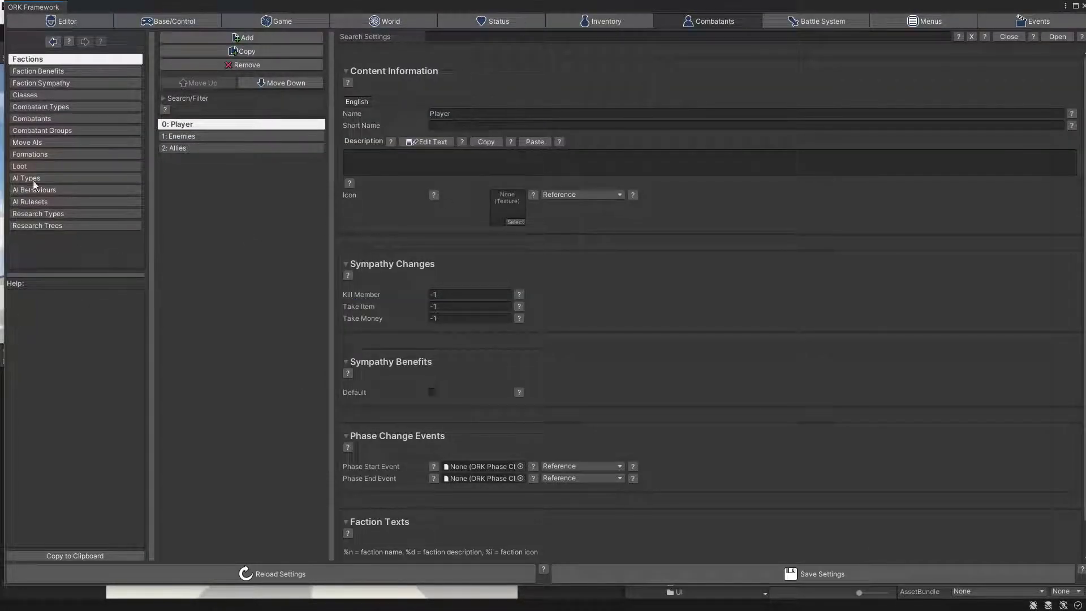
left_click(34, 119)
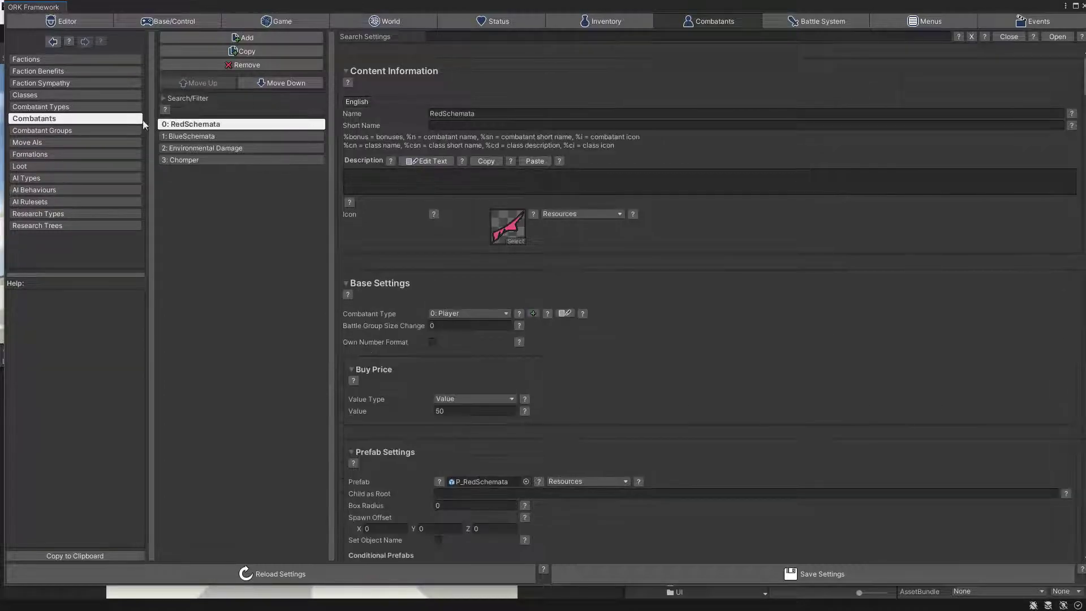
left_click(203, 160)
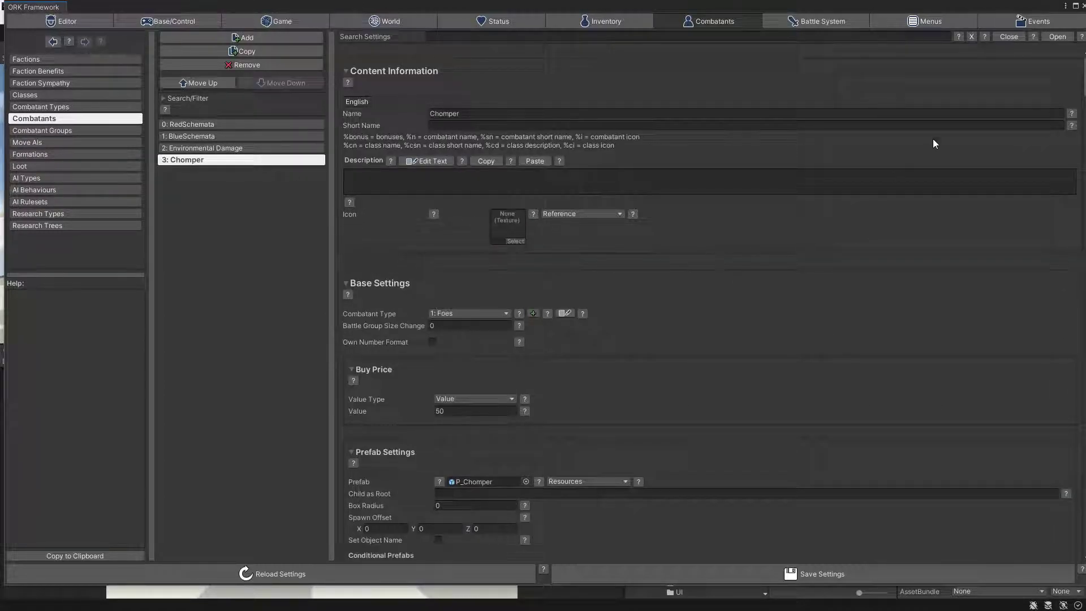
left_click(1001, 36)
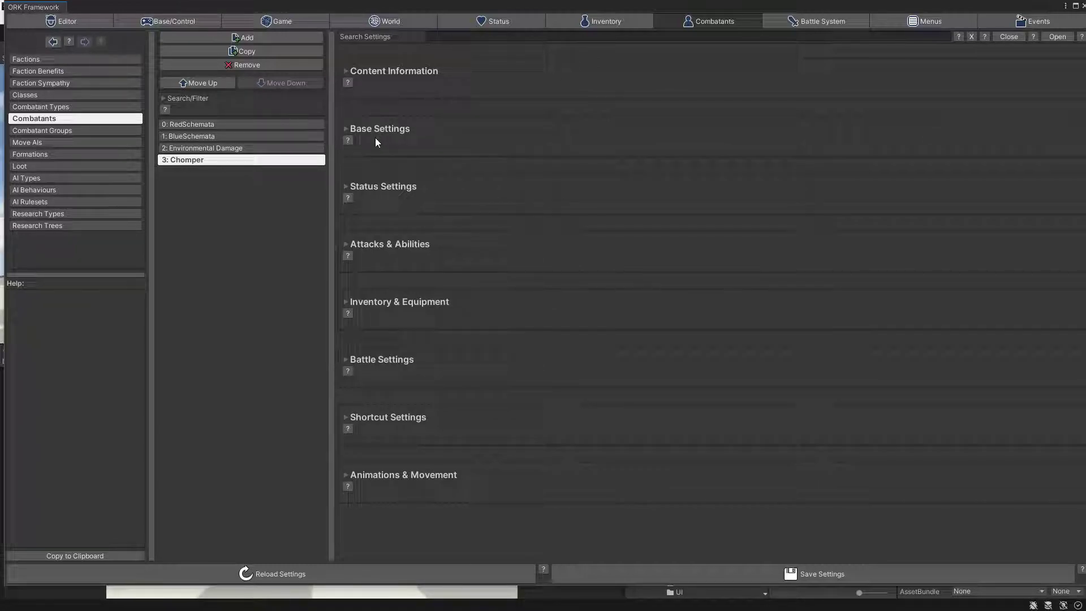
left_click(358, 361)
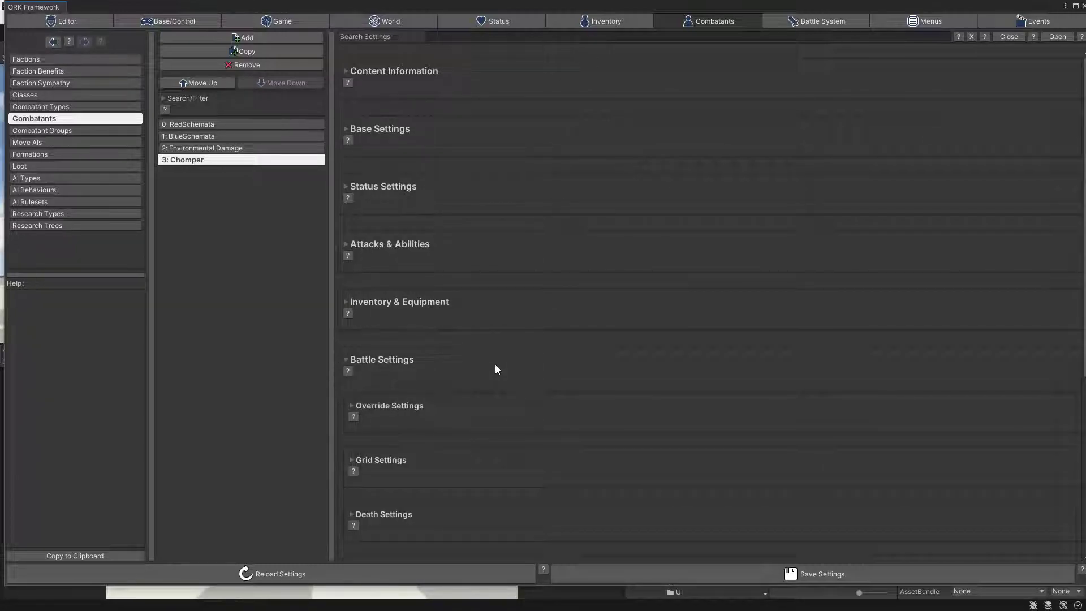
scroll(494, 364, "down", 3)
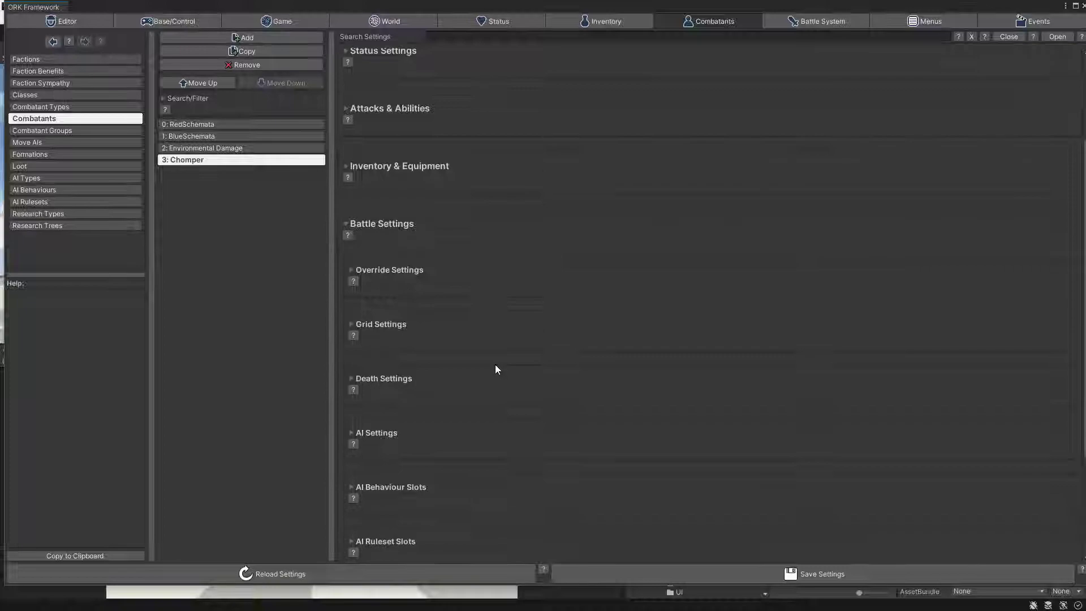
left_click(377, 272)
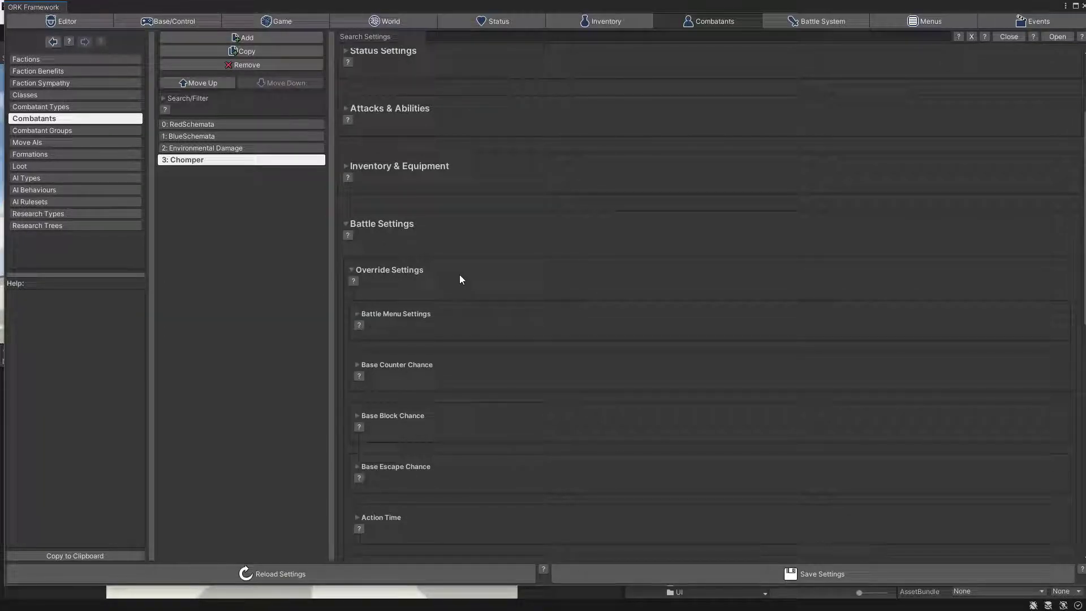
- Add a battle animation to the Battle Animations in Chomper's override settings
scroll(459, 279, "down", 3)
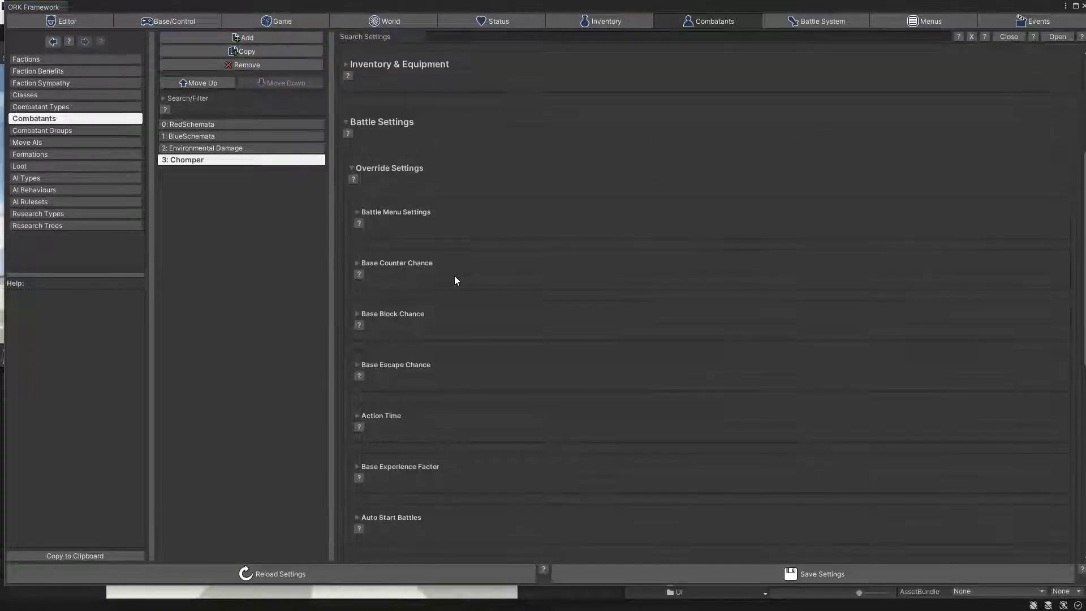
scroll(453, 279, "down", 2)
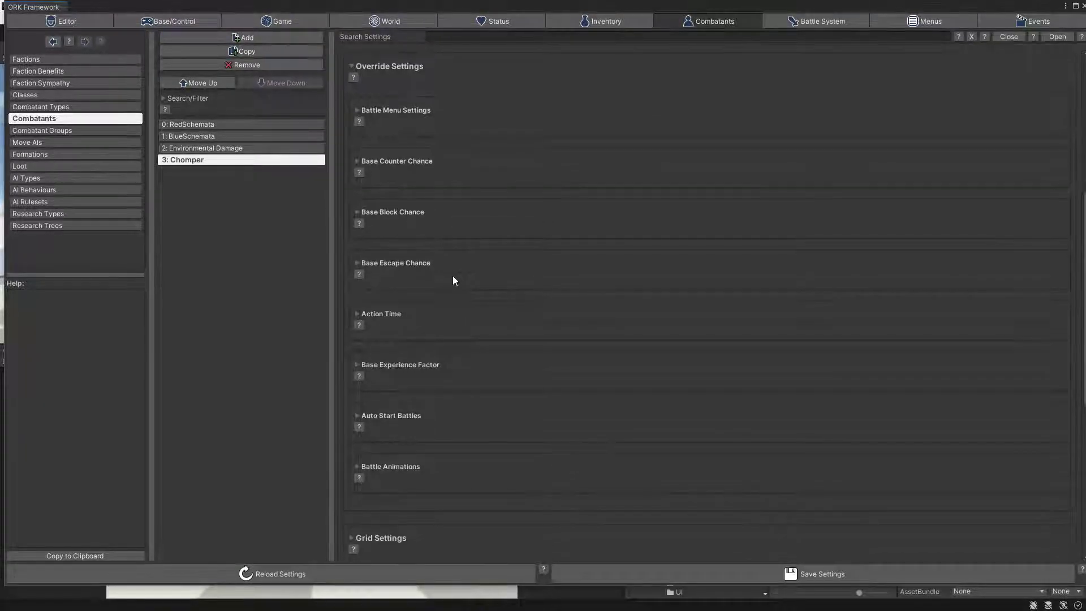
scroll(452, 279, "down", 2)
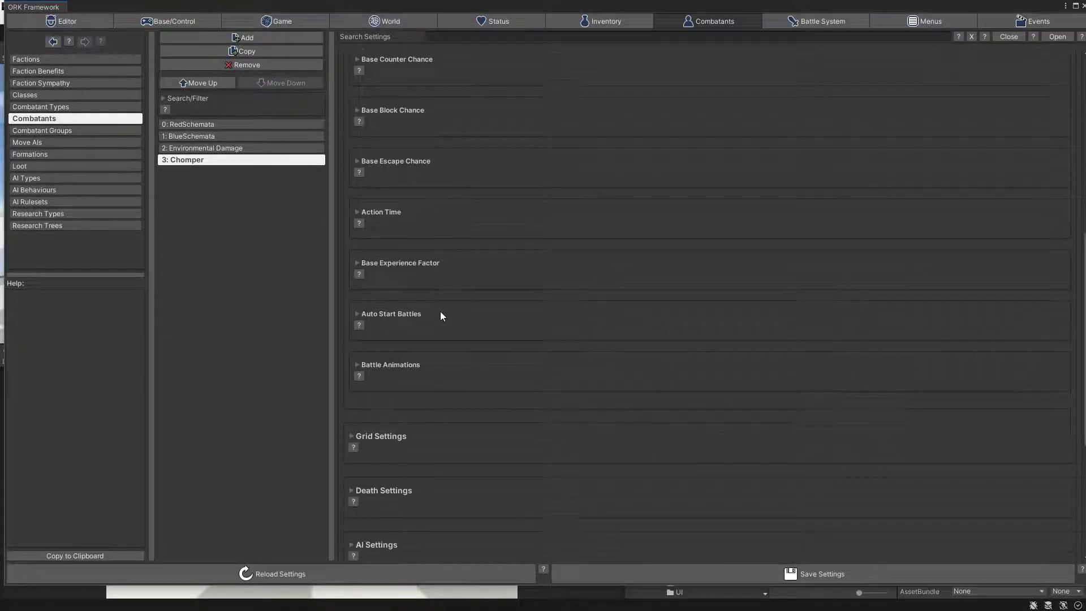
left_click(384, 365)
scroll(447, 366, "down", 2)
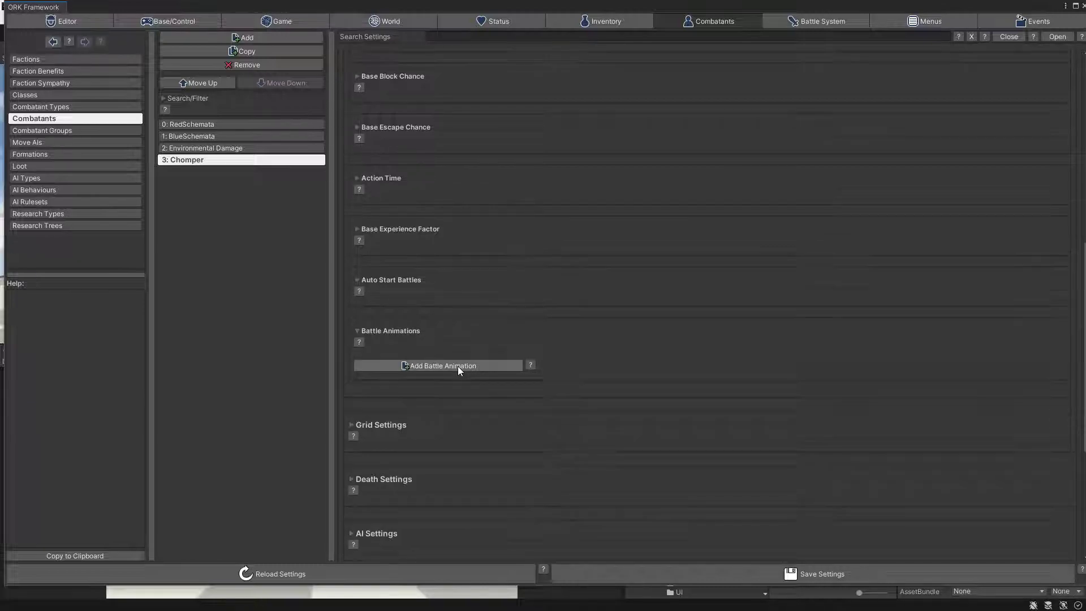
left_click(440, 299)
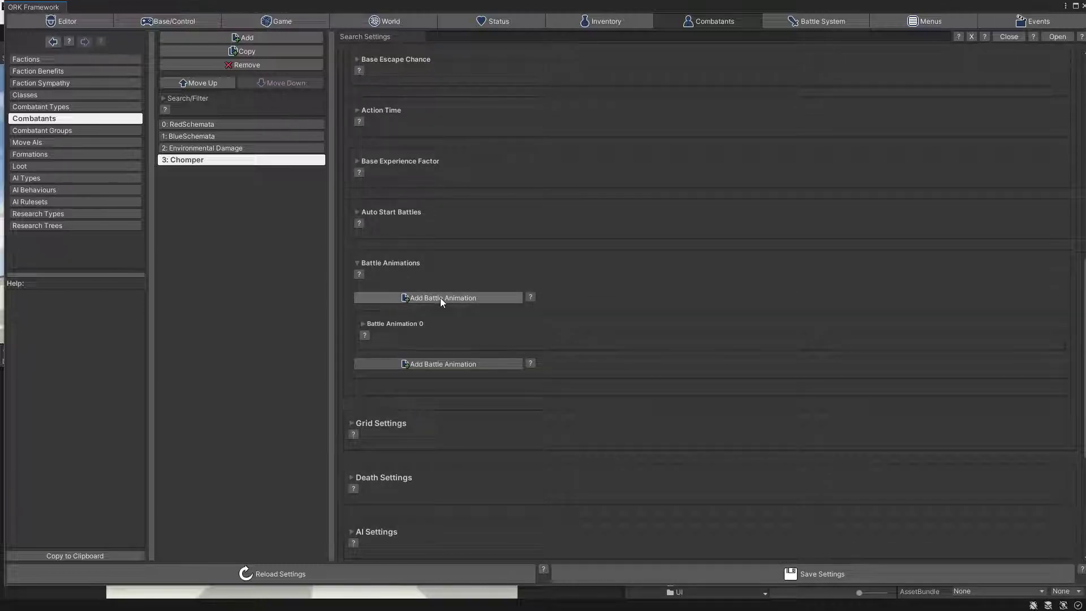
- Set Battle Animation 0's action type to Death, enable Animate Action and expand Battle Event 0
left_click(362, 324)
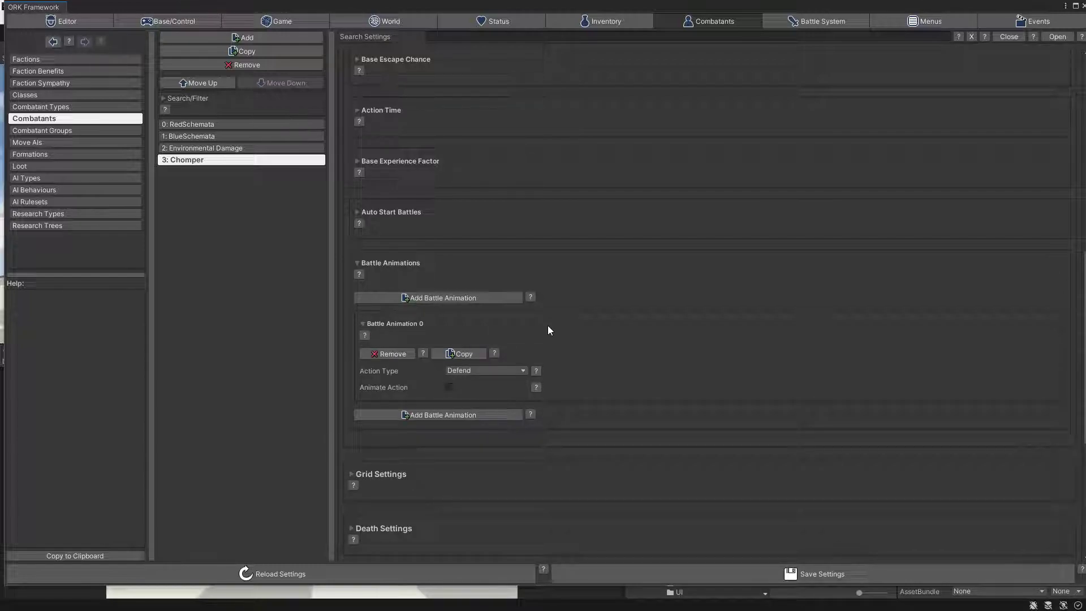
scroll(547, 325, "down", 1)
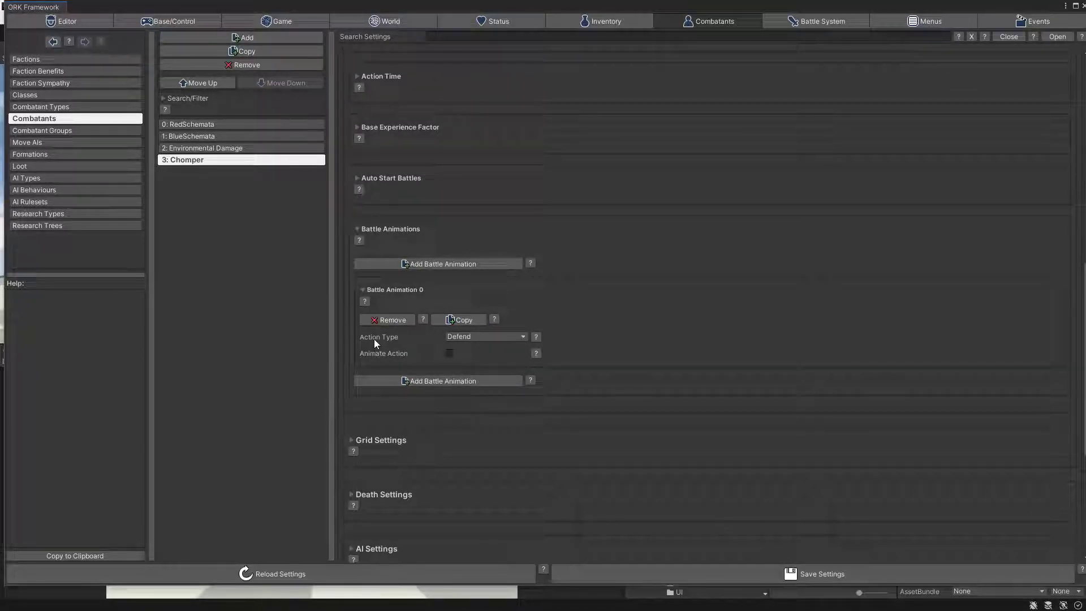
left_click(505, 336)
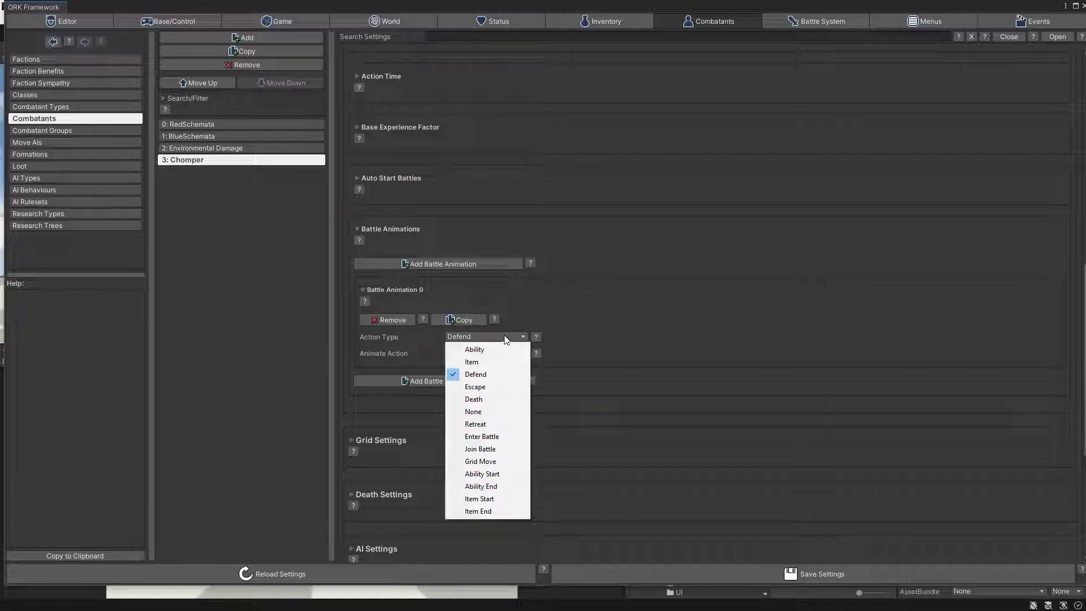
left_click(469, 399)
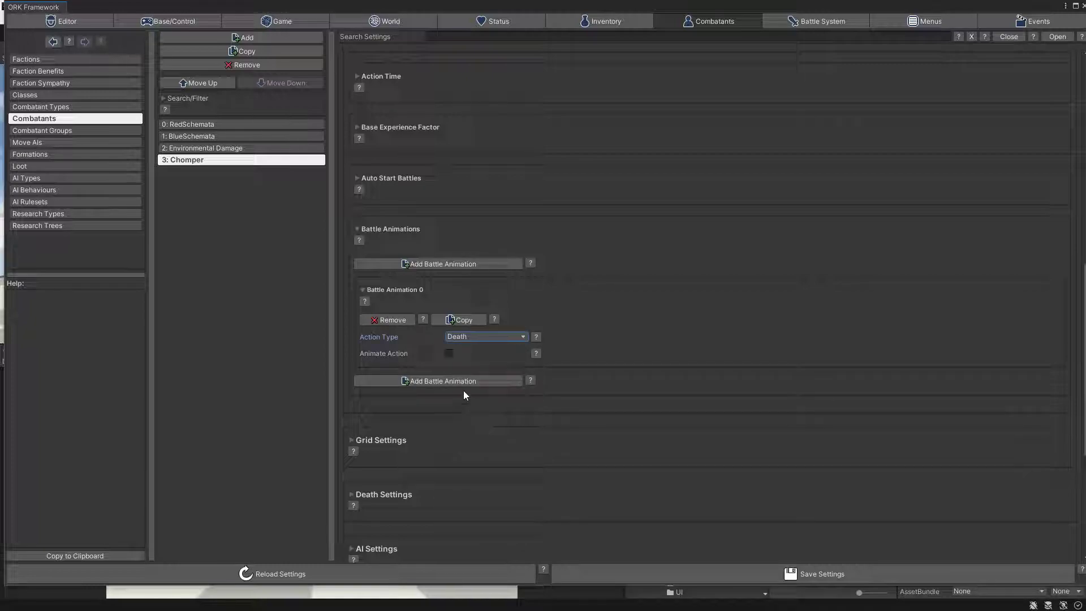
left_click(449, 352)
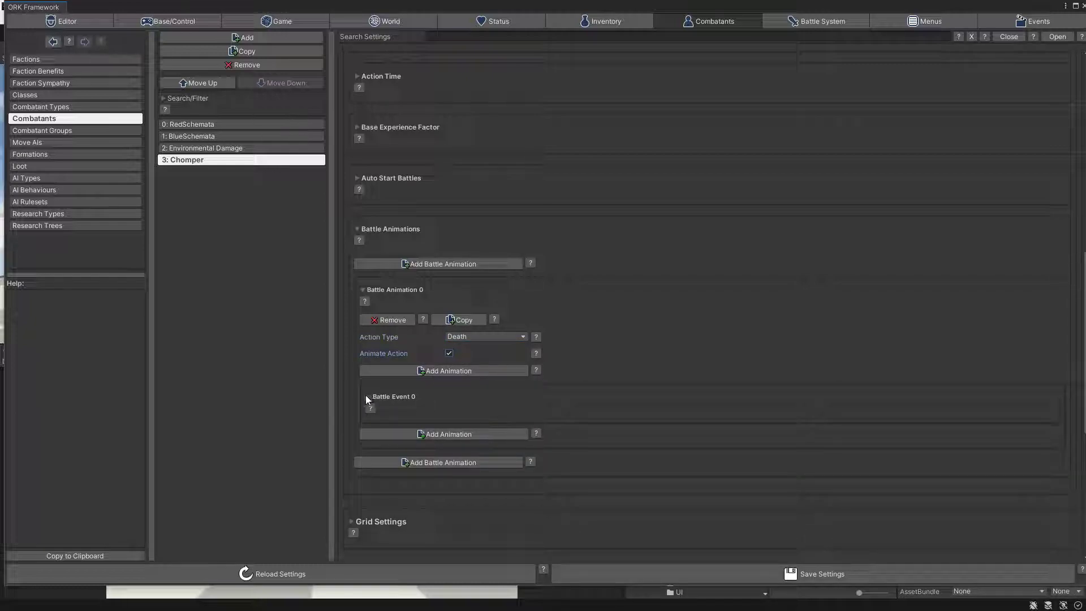
left_click(368, 397)
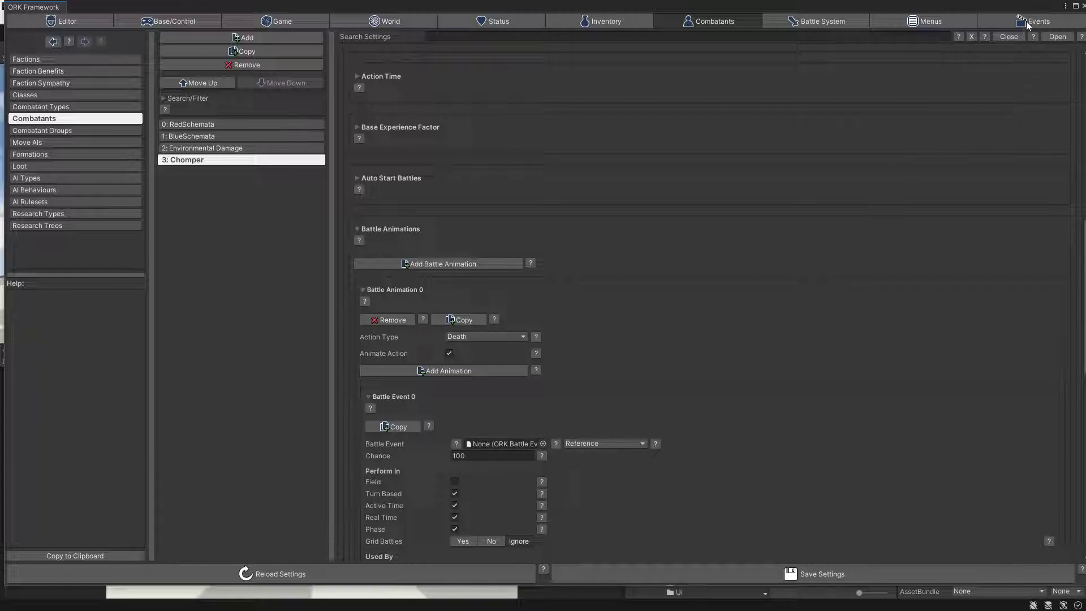
- Make room beside the ORK Framework window and assign ChomperDeathBattleEvent from the Events/Battle folder as Battle Event 0's event
left_click_drag(1026, 5, 994, 22)
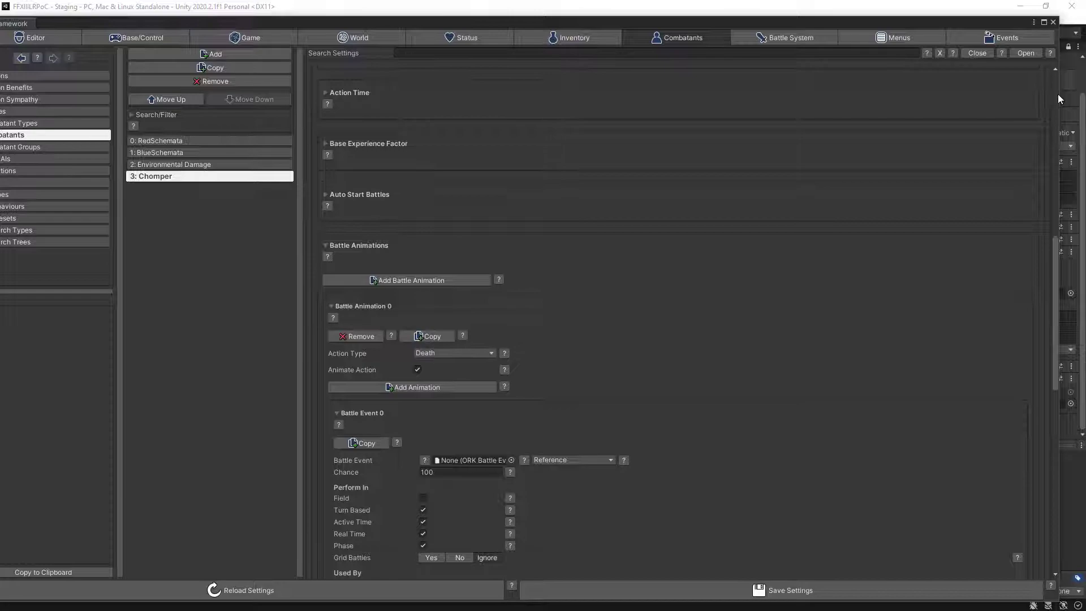
left_click_drag(1060, 92, 647, 201)
left_click_drag(763, 398, 762, 417)
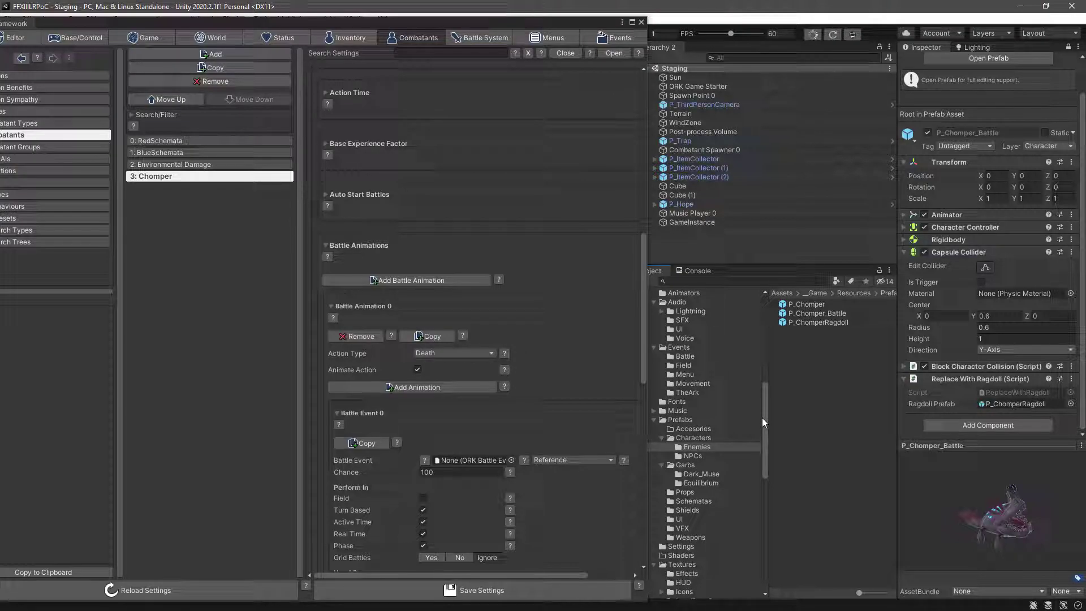
mouse_move(762, 417)
left_mouse_down()
mouse_move(757, 438)
mouse_move(747, 405)
left_mouse_up()
left_click(688, 408)
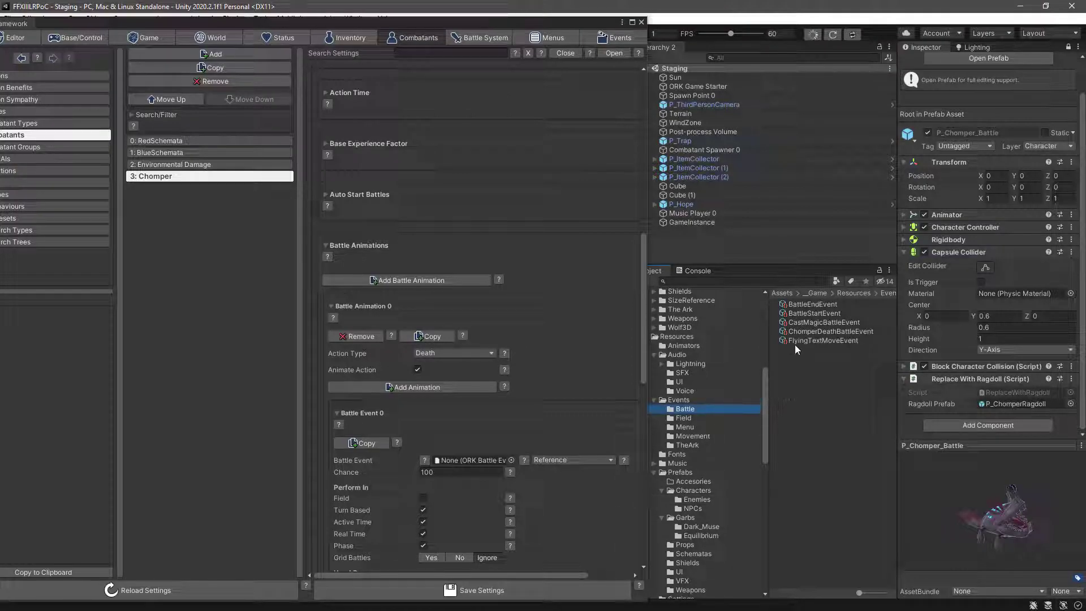
left_click_drag(795, 331, 461, 459)
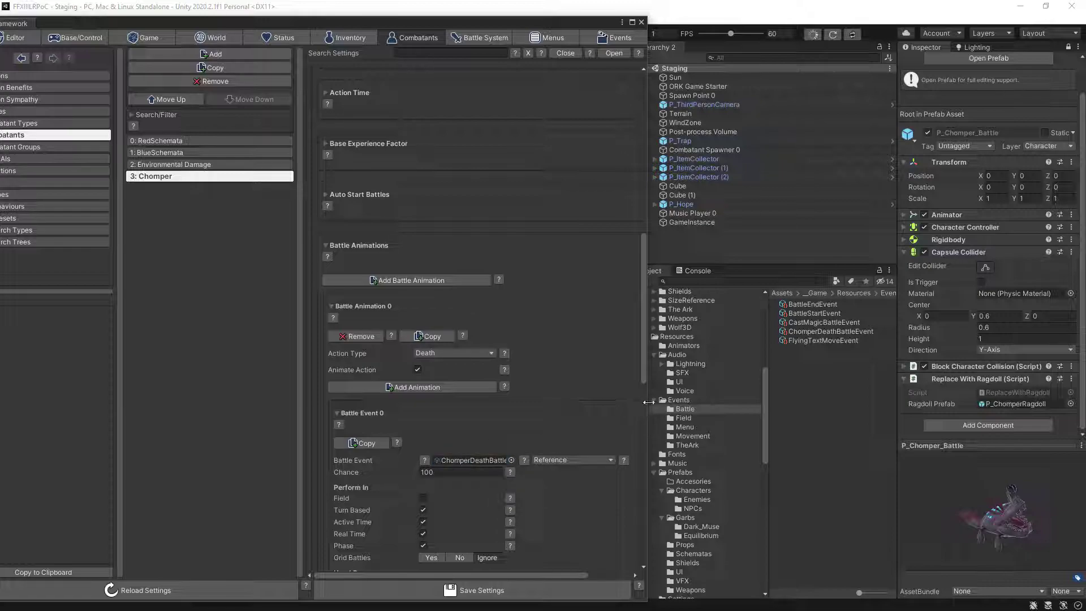
- Widen and reposition the ORK Framework window, and set Battle Event 0's asset source to Resources
left_click_drag(648, 403, 814, 404)
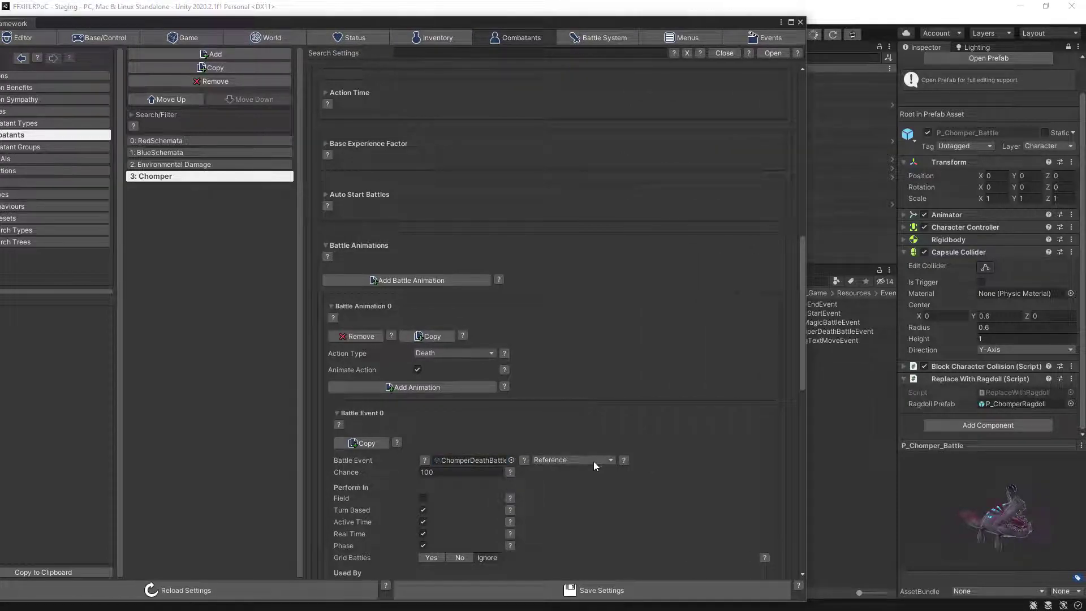
left_click(593, 460)
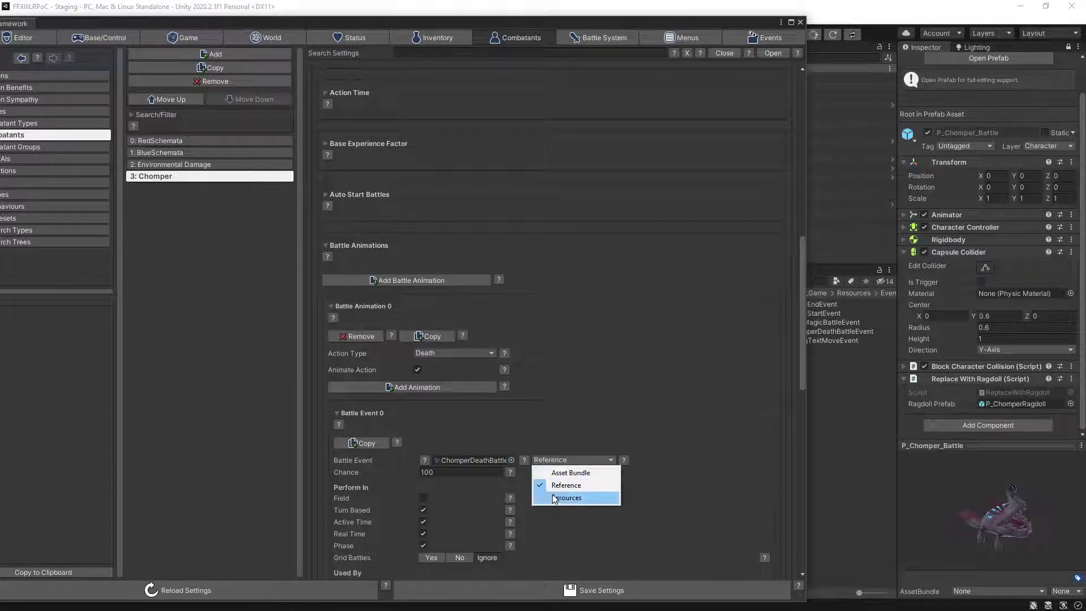
left_click(593, 497)
left_click(440, 472)
double_click(439, 472)
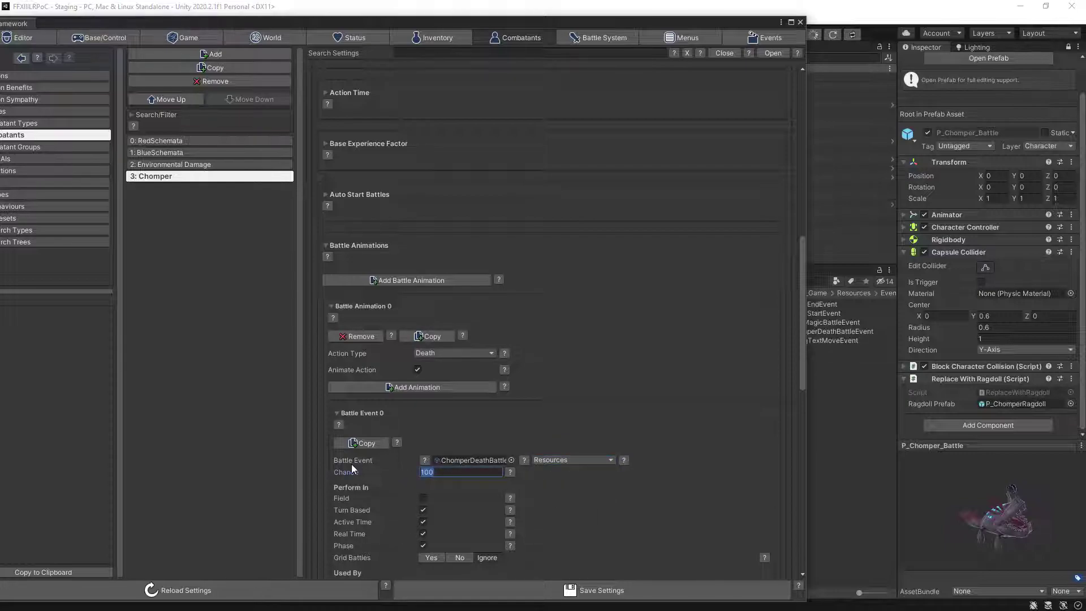
left_click_drag(540, 21, 630, 8)
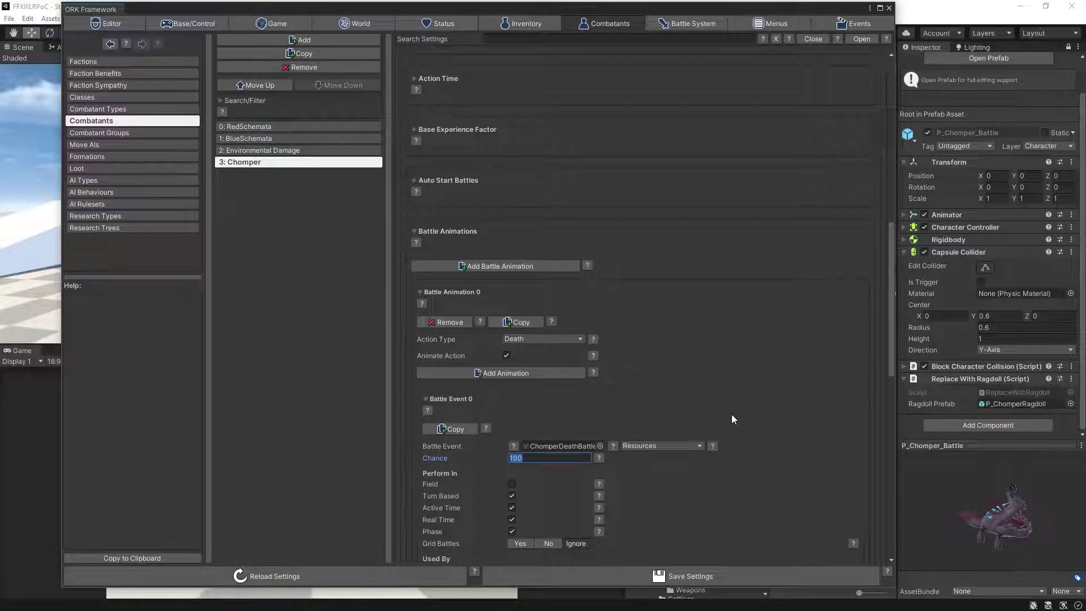
- Restrict Battle Event 0 to Real Time and Enemy by disabling Turn Based, Active Time, Phase, Player and Ally, with Grid Battles set to No
scroll(731, 414, "down", 3)
scroll(731, 414, "down", 3)
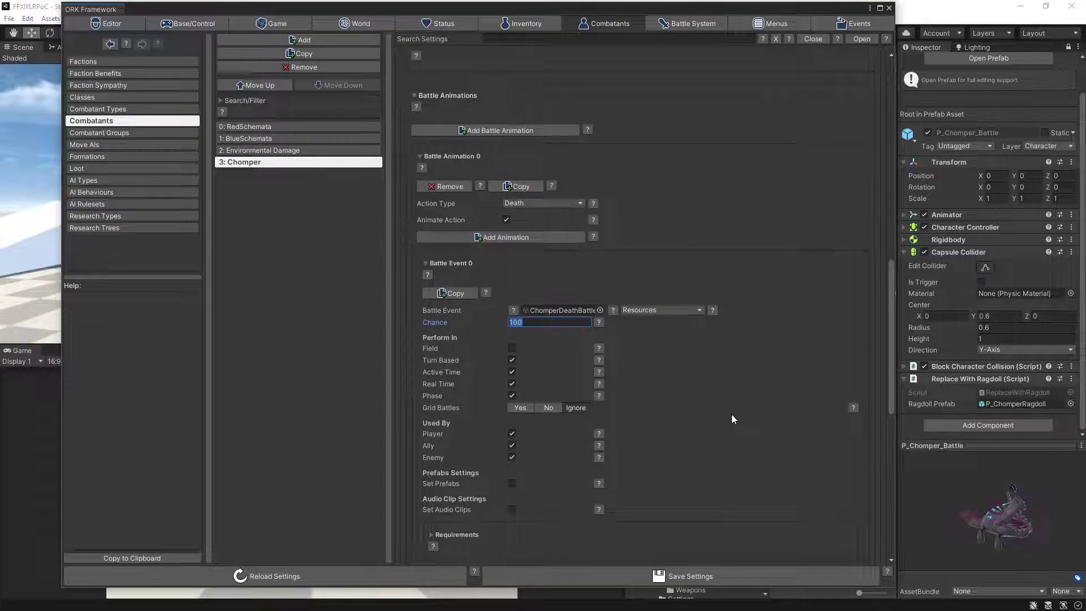
left_click(511, 360)
left_click(511, 372)
left_click(511, 395)
left_click(547, 408)
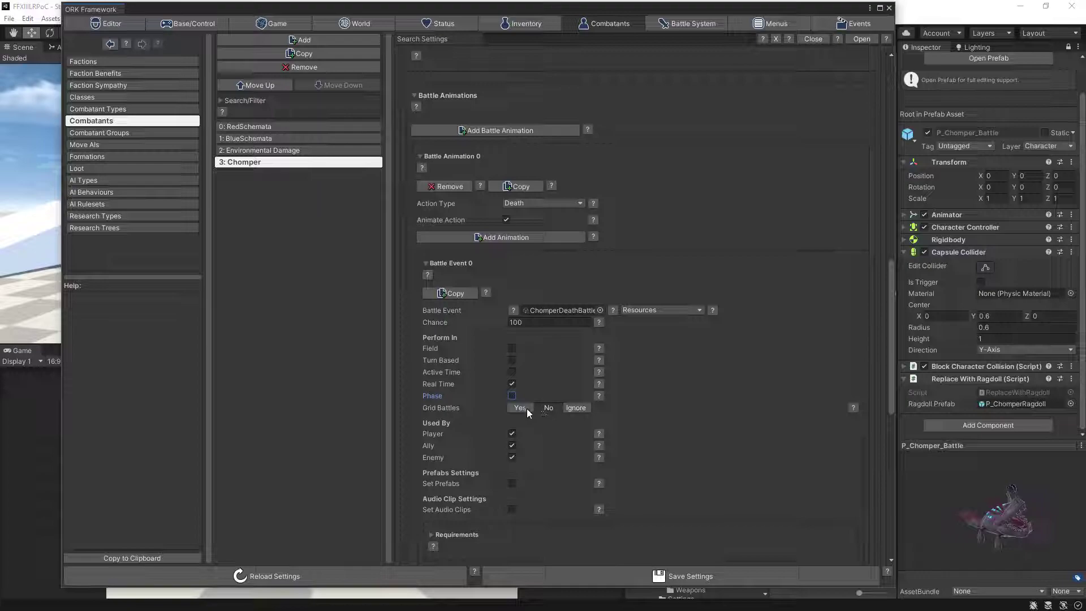
left_click(511, 433)
left_click(512, 446)
- Enable Set Audio Clips for Battle Event 0 and expand Audio Clip 0
scroll(812, 419, "down", 6)
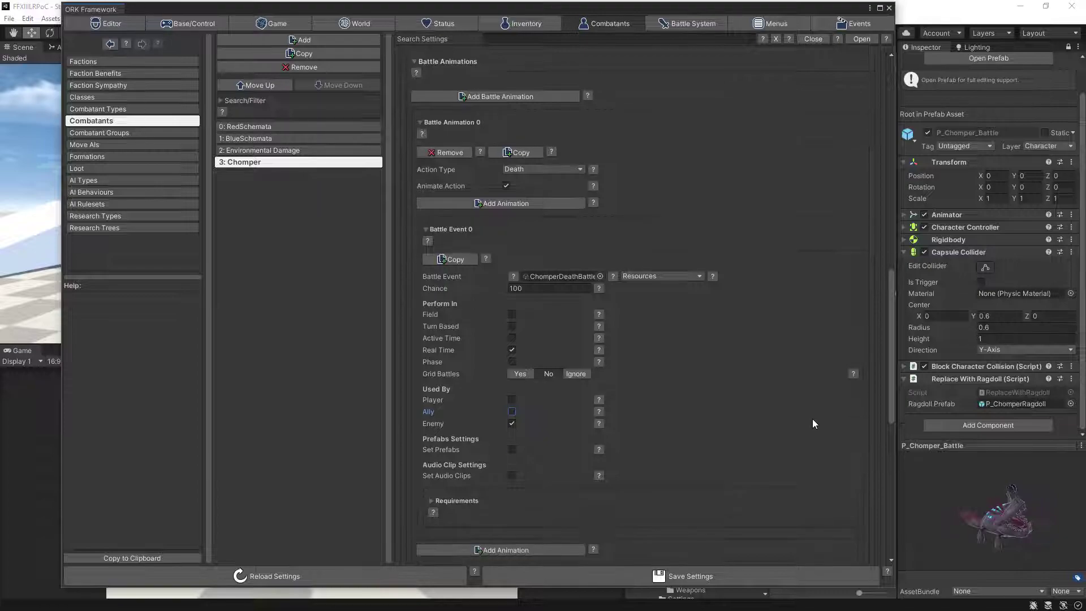
scroll(752, 406, "down", 2)
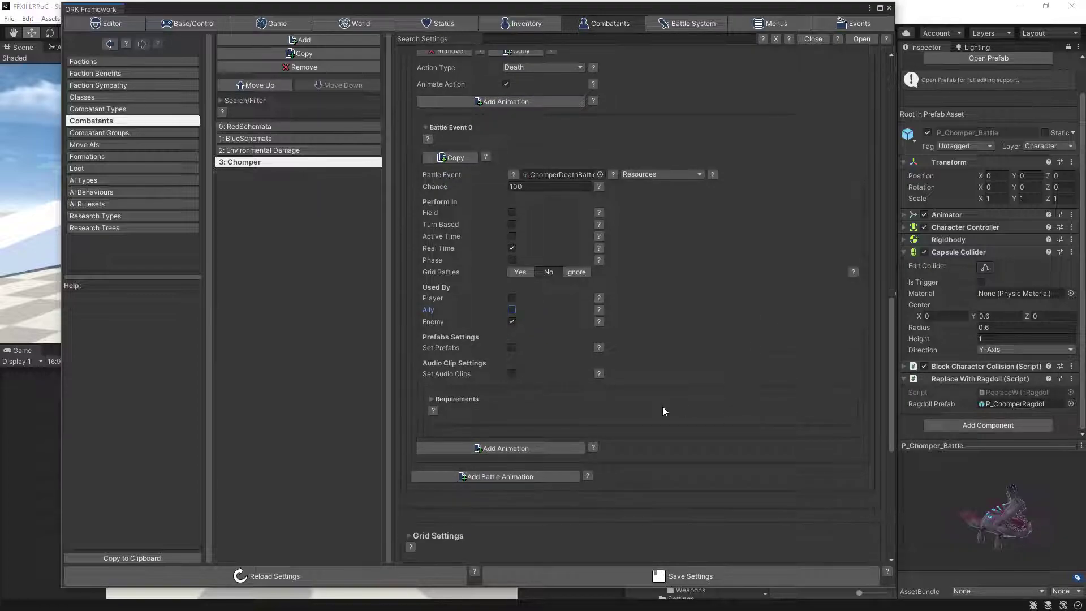
left_click(512, 374)
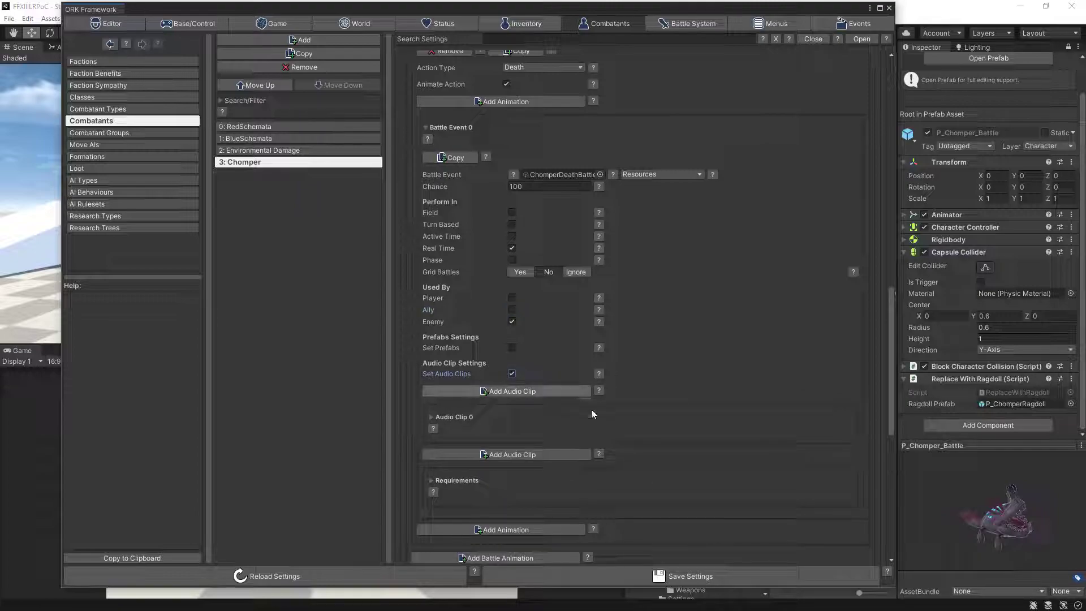
left_click(430, 417)
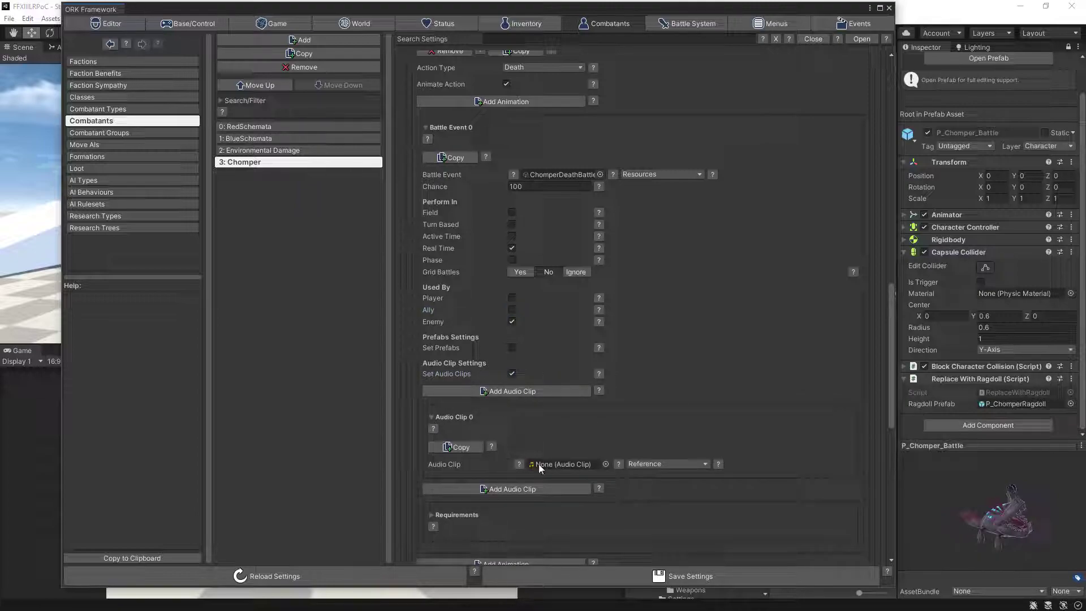
- Make room beside the ORK Framework window, and assign S_Squeak from the Resources/Audio folder to Audio Clip 0 with its asset source set to Resources
left_click_drag(897, 442, 653, 471)
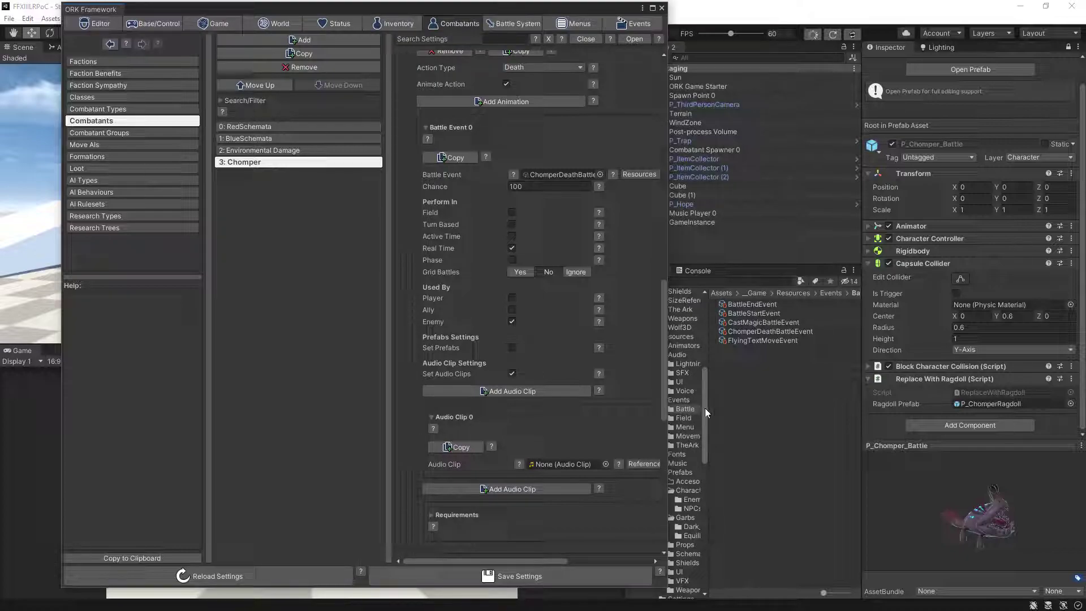
left_click_drag(587, 7, 547, 8)
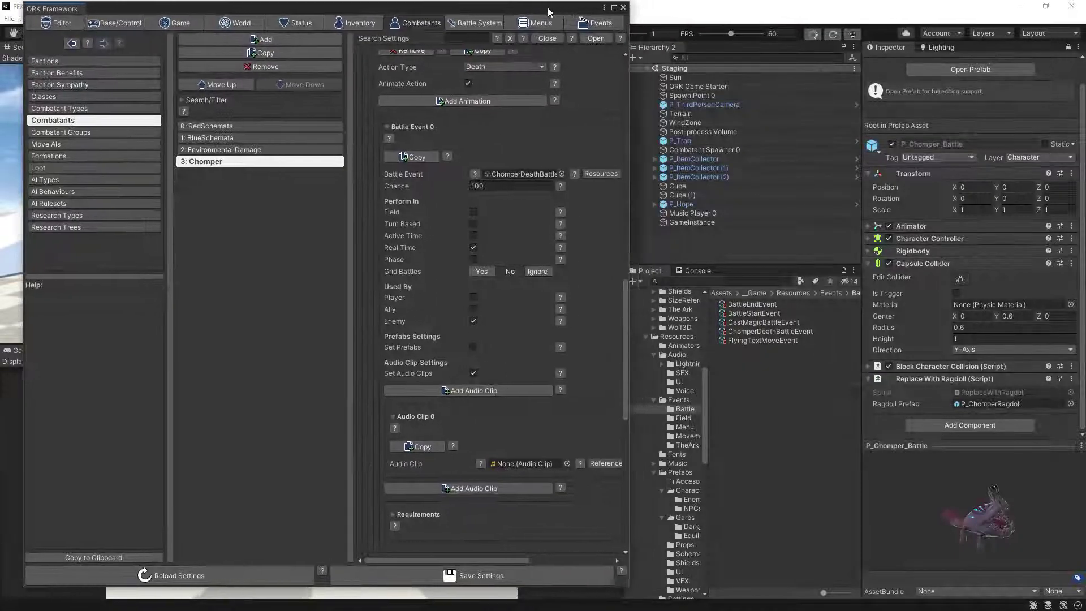
left_click(676, 354)
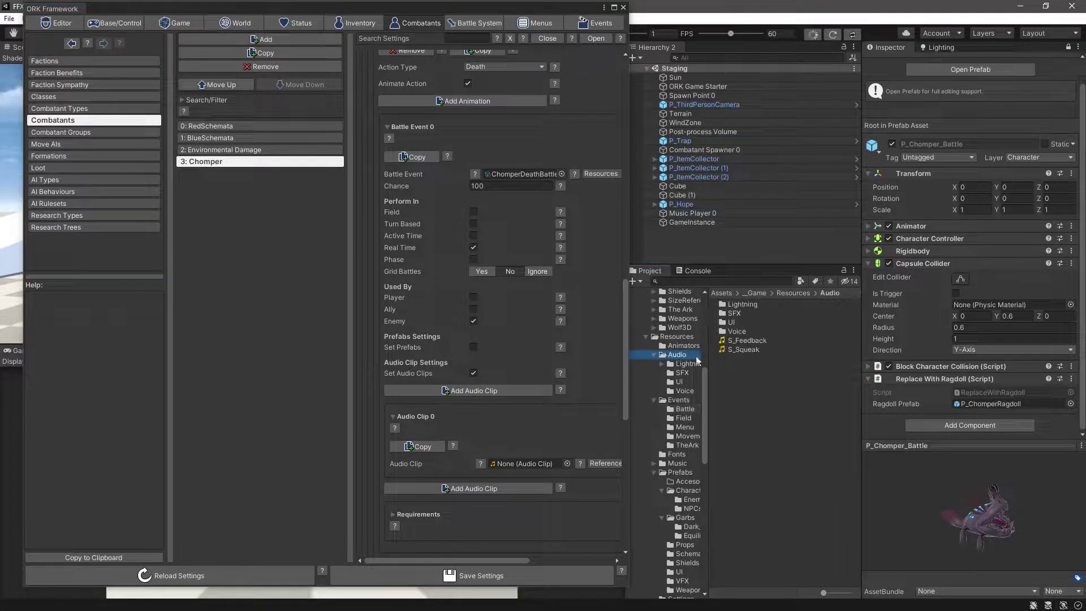
left_click_drag(729, 349, 535, 465)
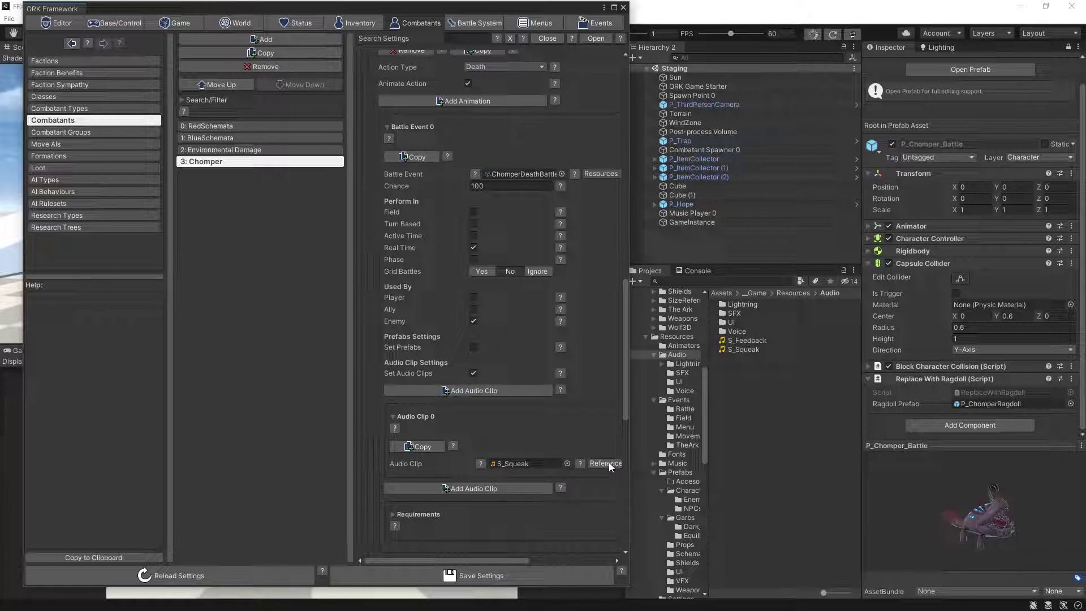
left_click(605, 463)
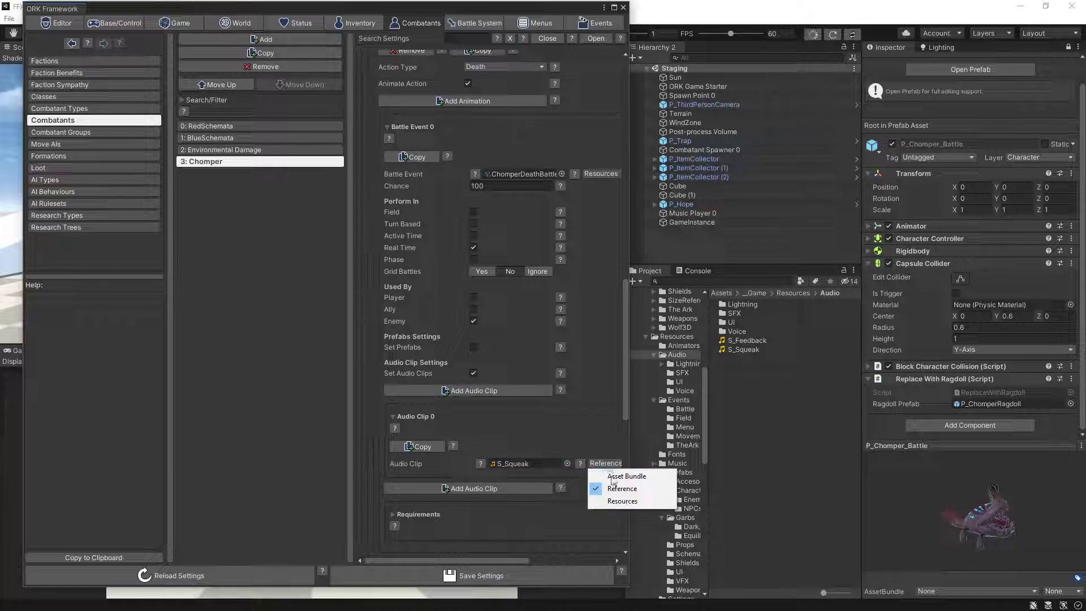
left_click(600, 503)
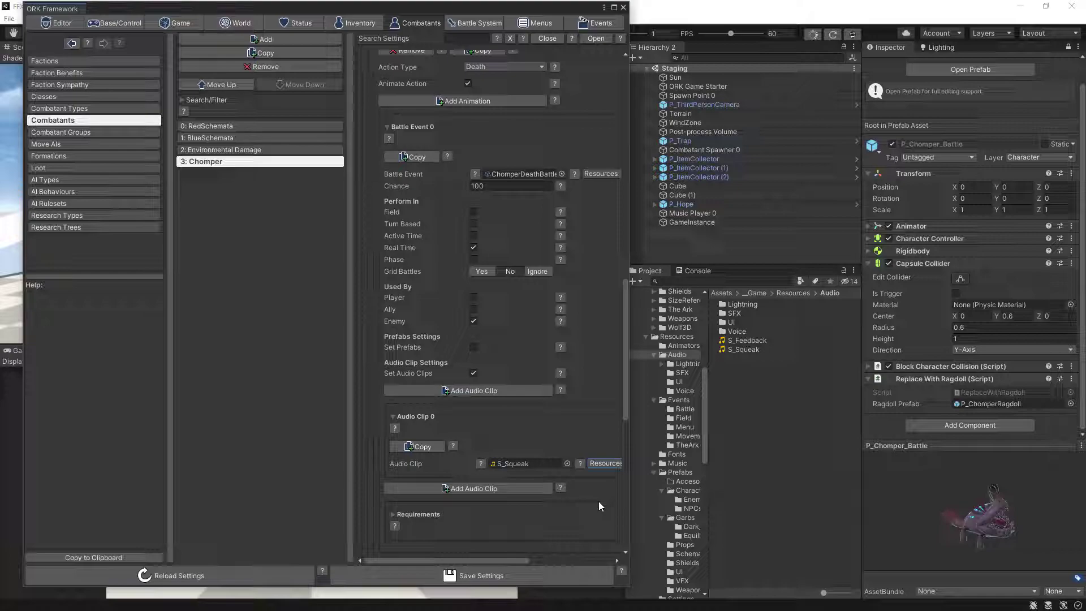
- Save the combatant changes in the ORK Framework settings and close its window
left_click(542, 575)
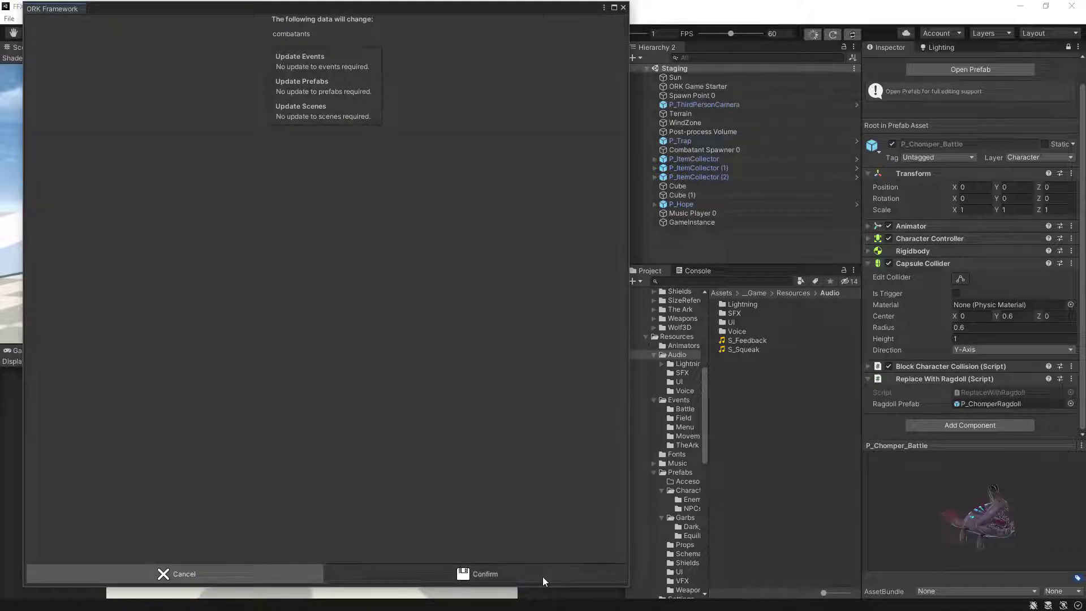
left_click(542, 575)
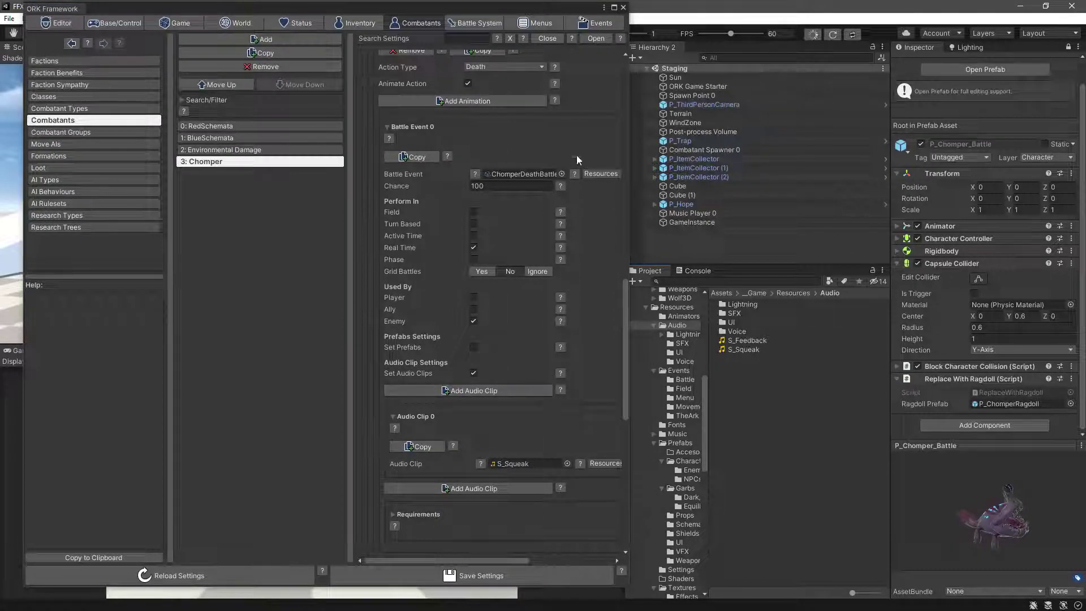
left_click(444, 577)
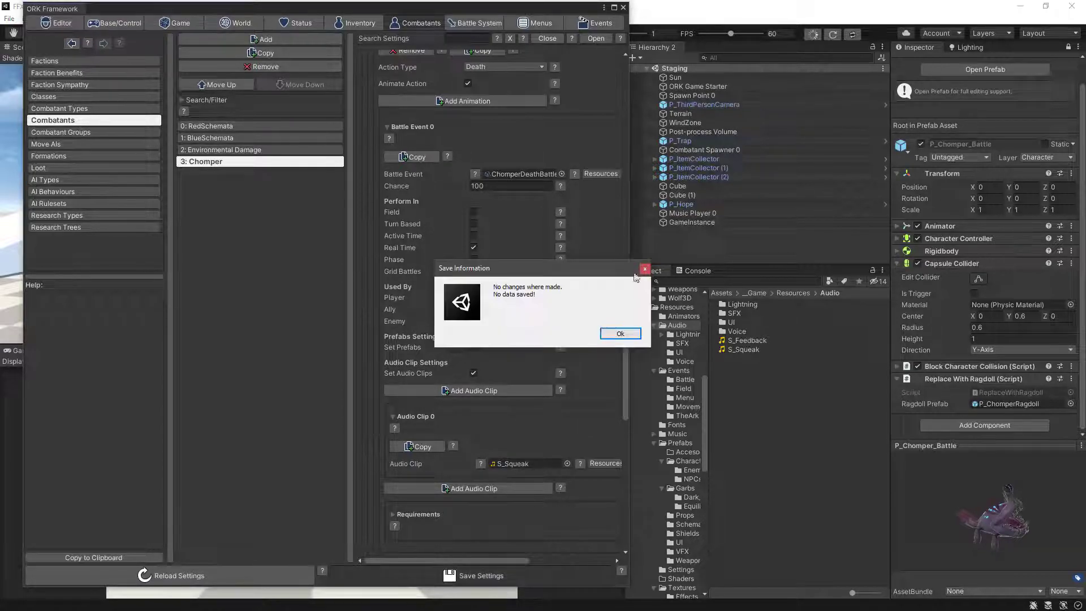
left_click(622, 332)
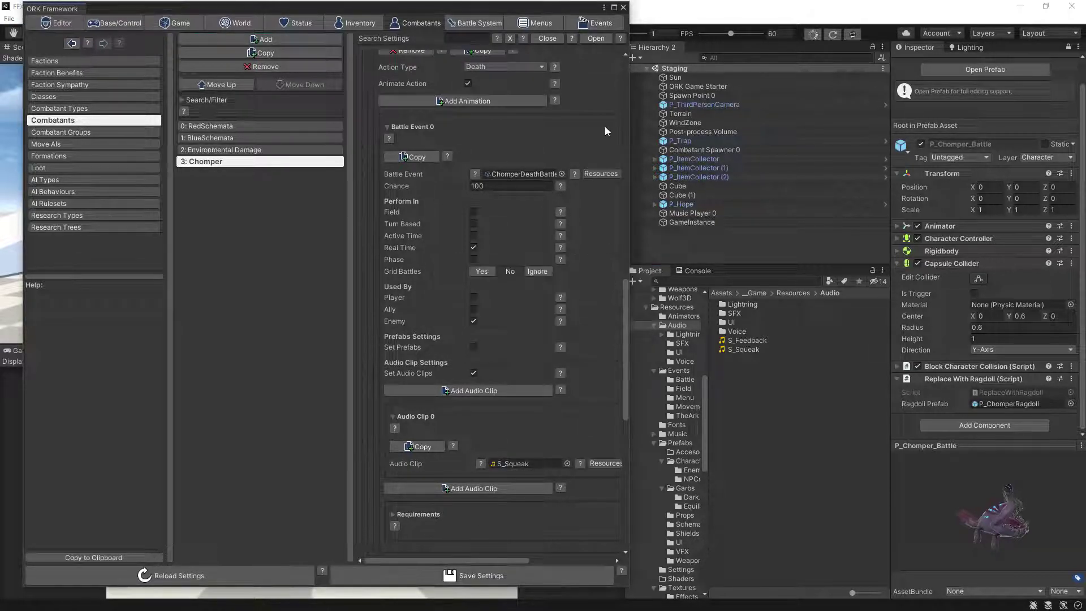
left_click(622, 7)
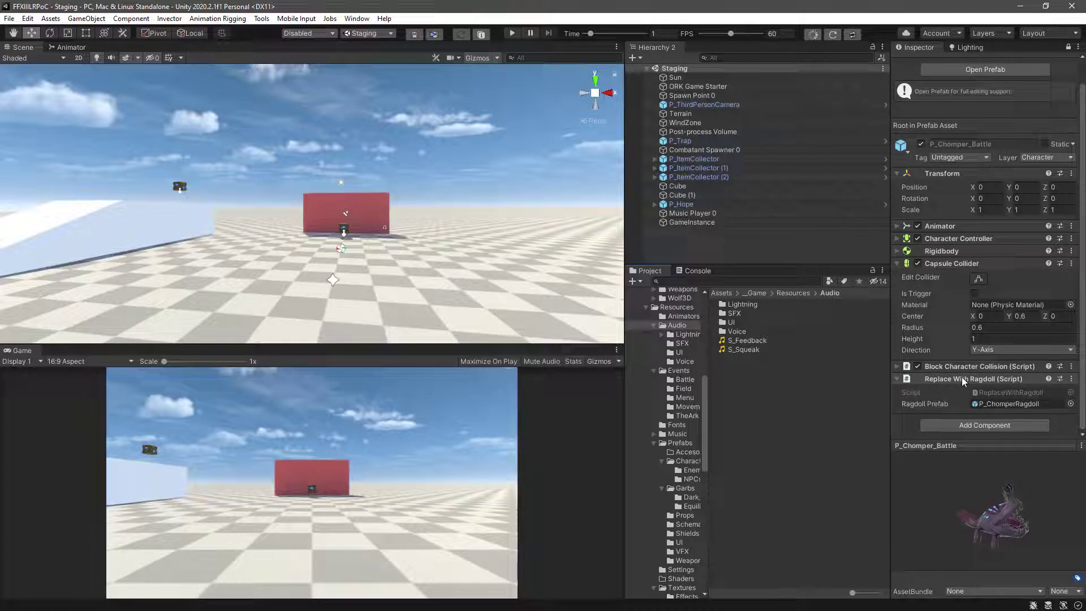
- Open the ReplaceWithRagdoll script in Visual Studio and examine how HandleRagdoll instantiates the ragdoll and copies the bone transforms, and return to Unity
double_click(997, 391)
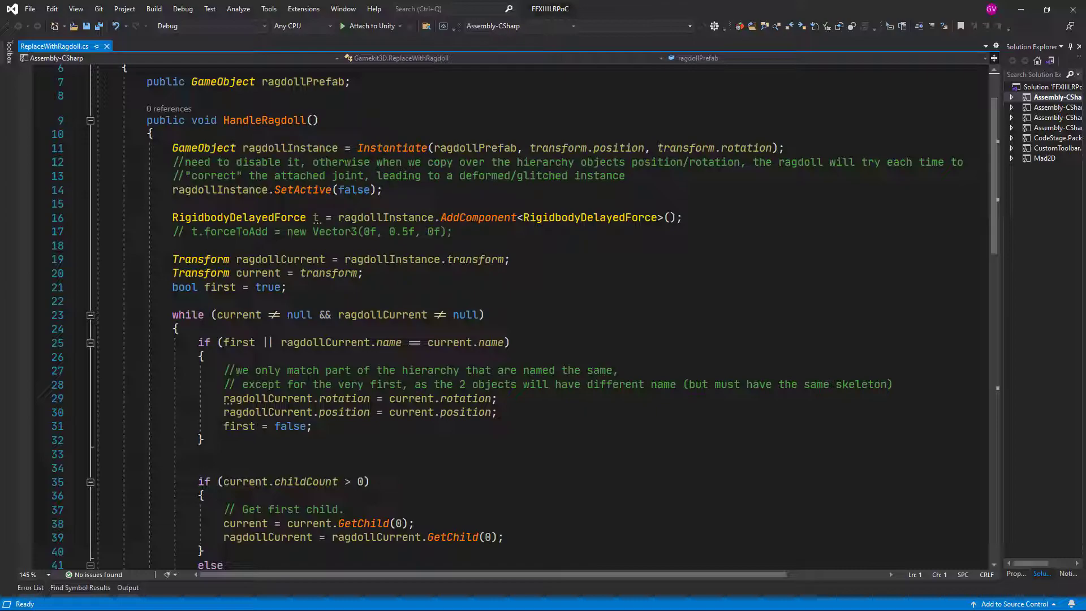
left_click(383, 148)
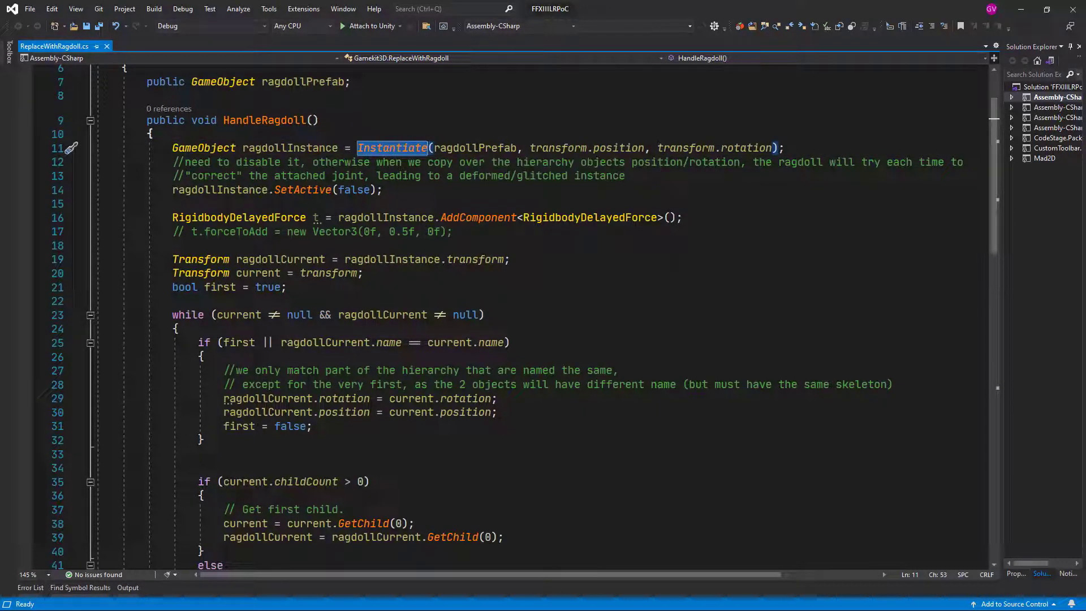
scroll(524, 317, "down", 1)
scroll(524, 317, "down", 2)
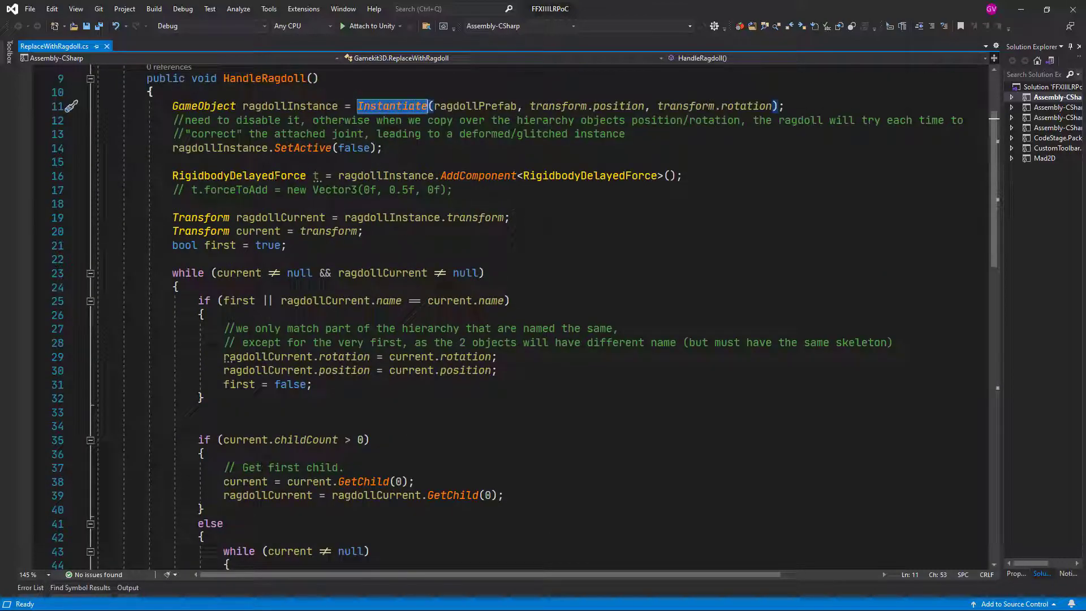
mouse_move(316, 178)
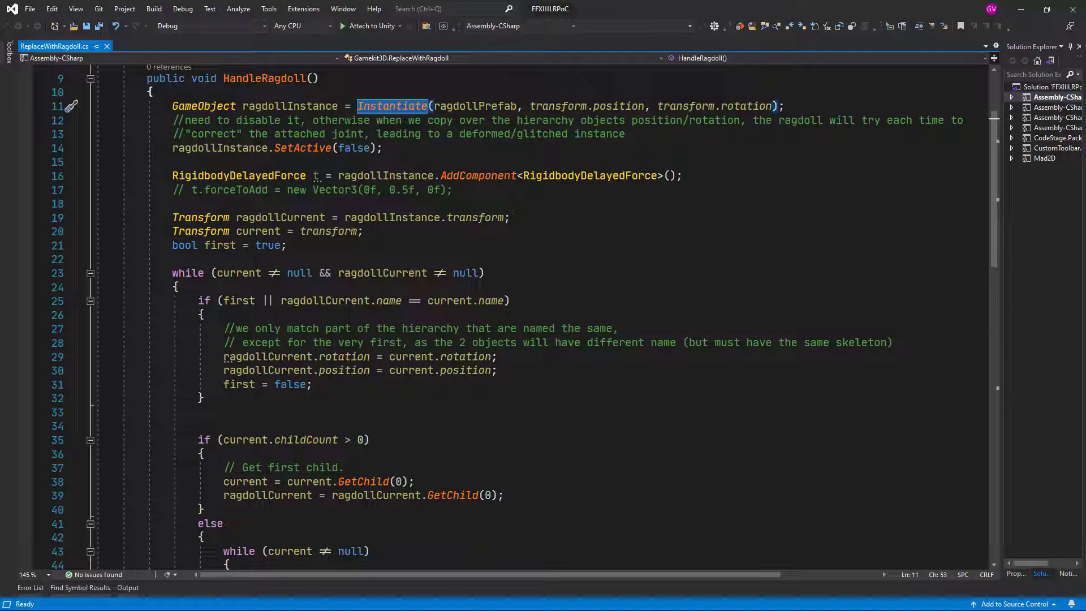
scroll(524, 317, "down", 5)
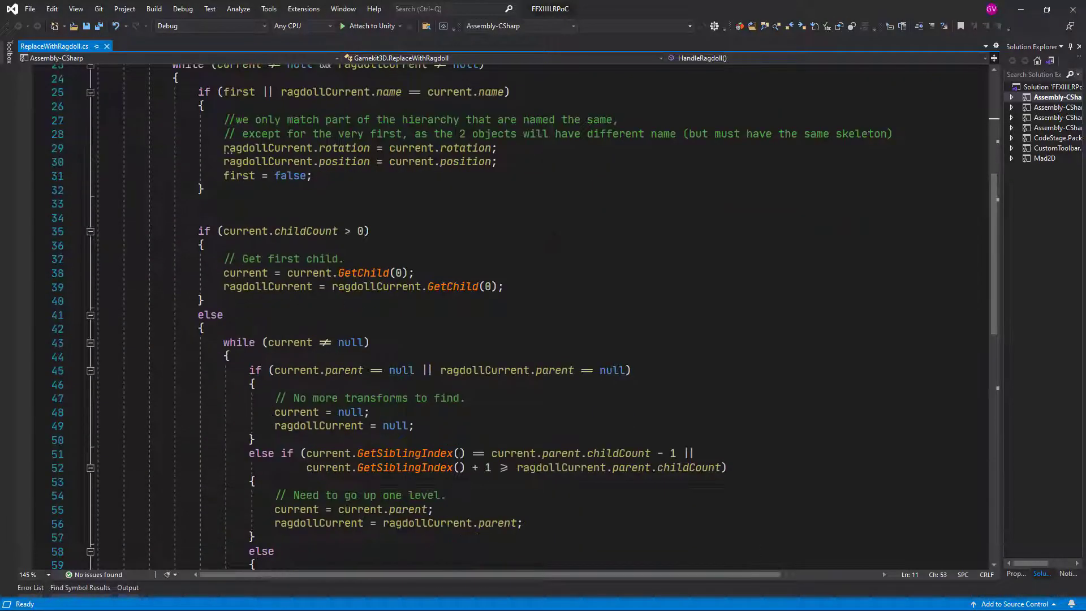
scroll(524, 316, "down", 2)
scroll(524, 316, "up", 4)
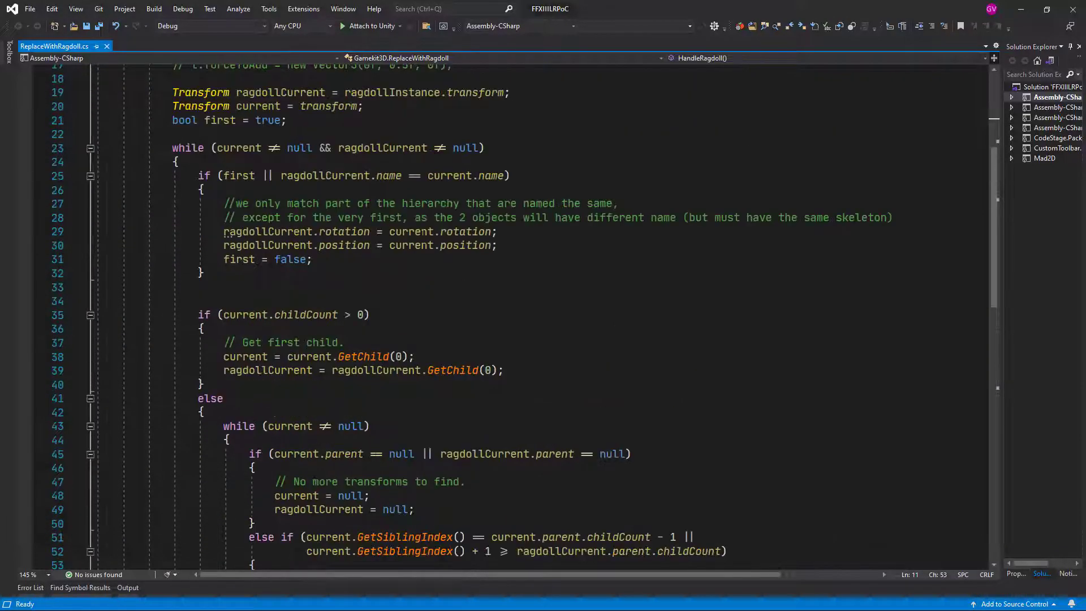
scroll(524, 317, "up", 6)
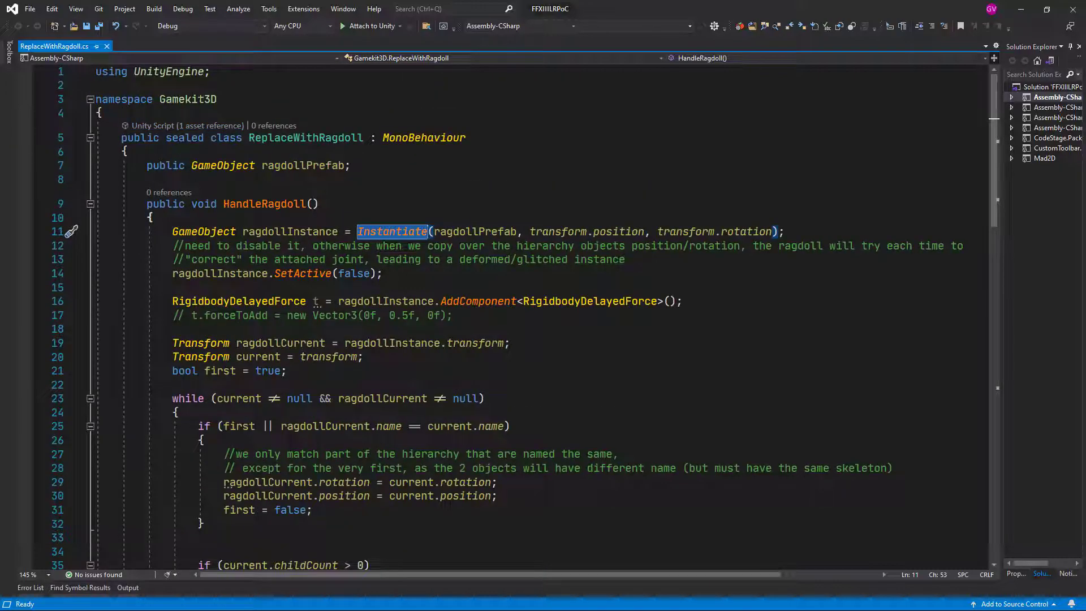
scroll(524, 317, "down", 6)
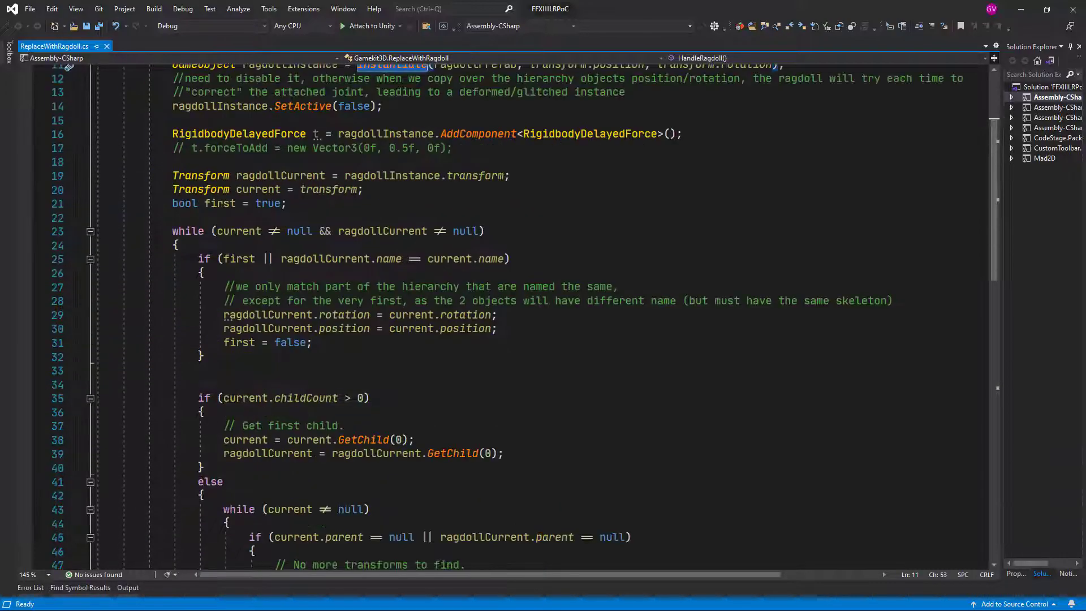
scroll(524, 316, "up", 3)
scroll(524, 317, "down", 4)
scroll(537, 310, "down", 4)
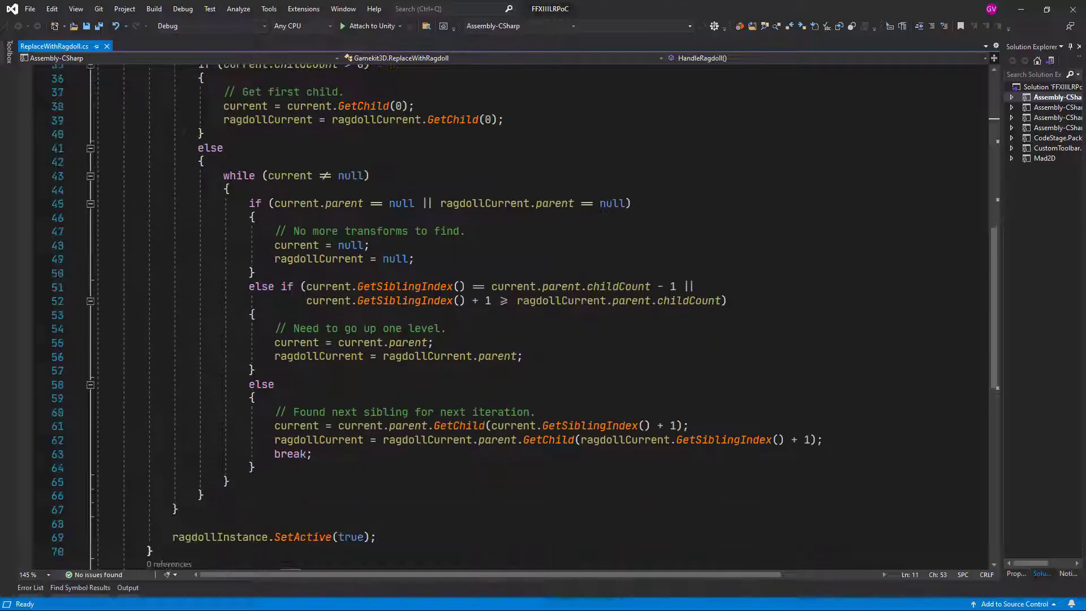
scroll(537, 309, "up", 1)
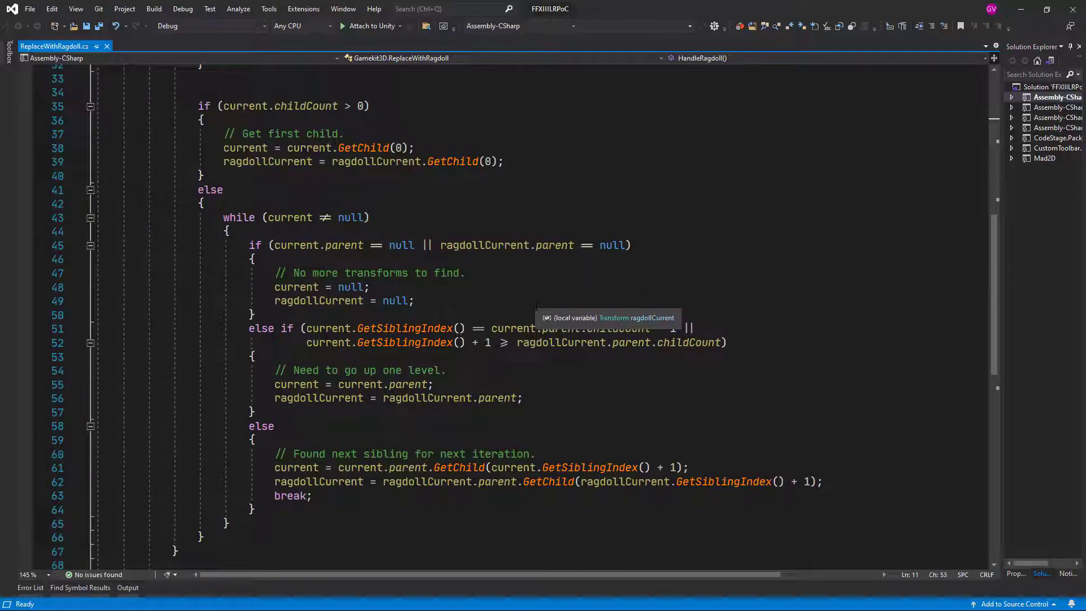
scroll(536, 308, "up", 10)
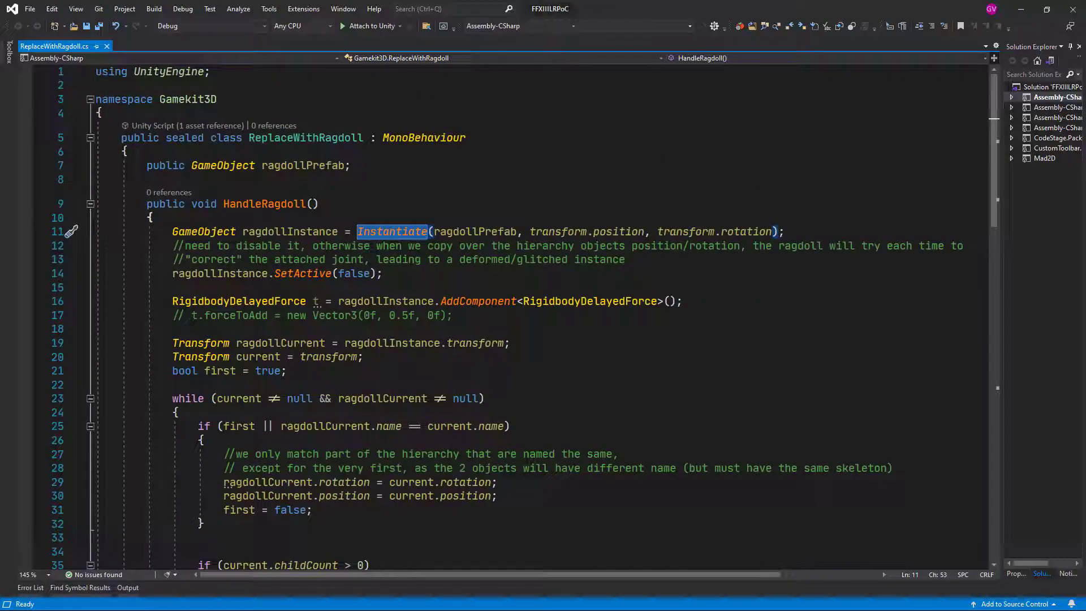
left_click(1021, 11)
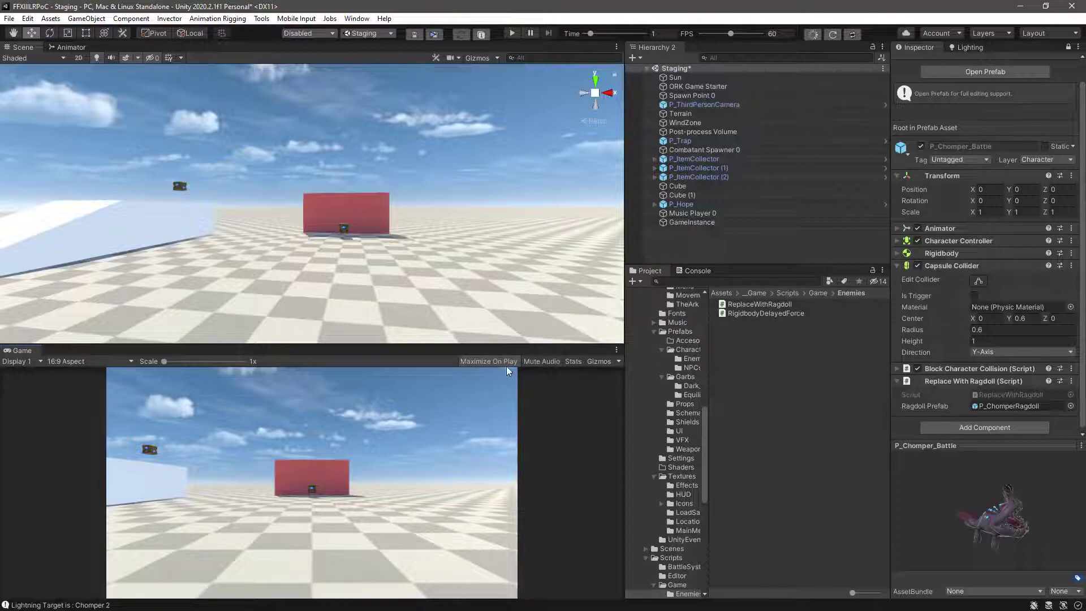
- Start the Staging scene in play mode and run the character toward the Chomper to test its death event
key("ctrl+p")
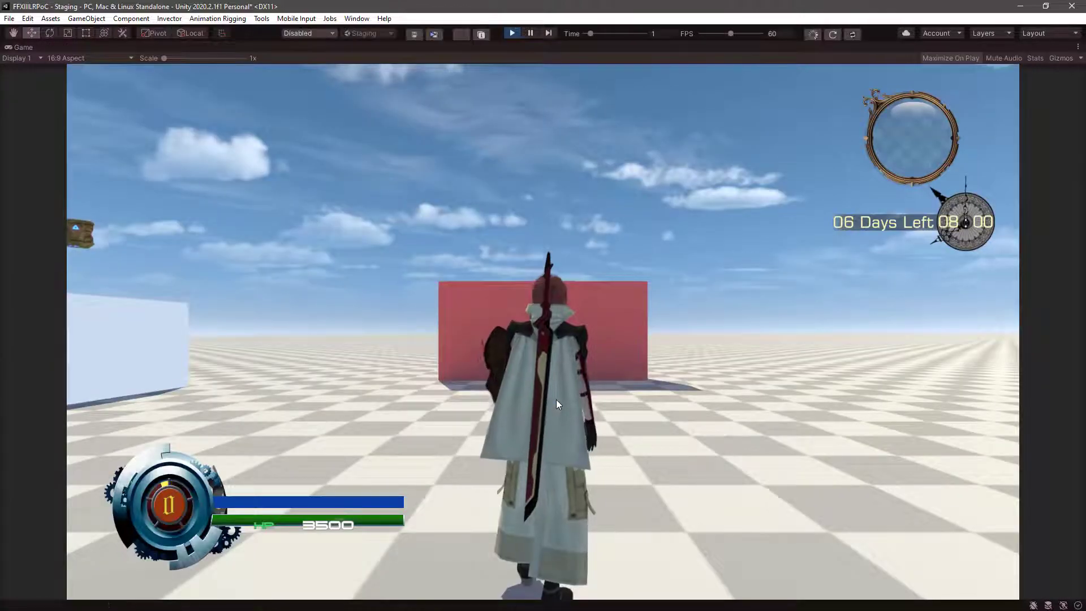
key("a")
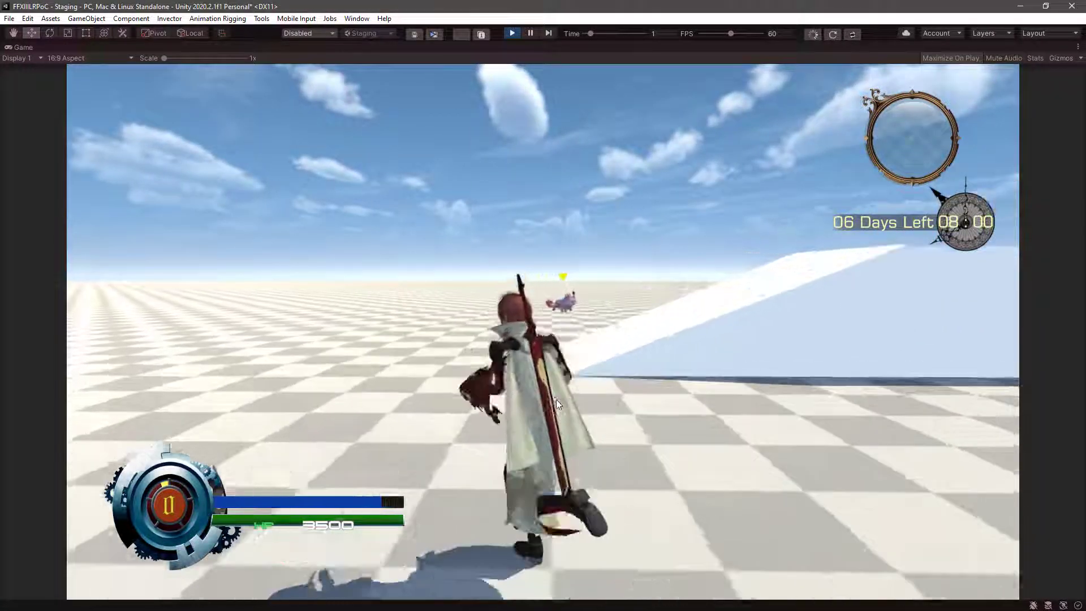